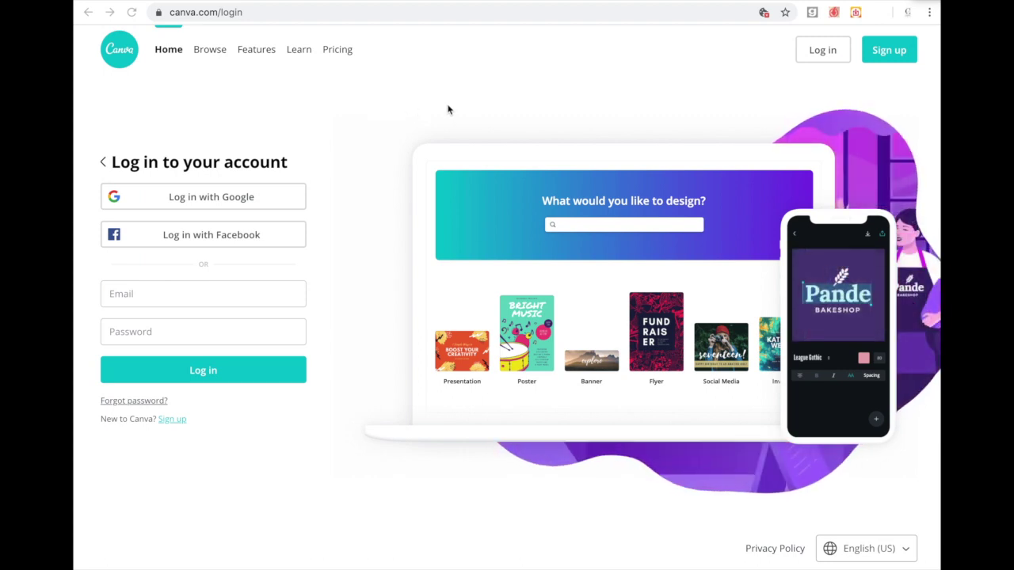
- Look over Canva's pricing plans, then return to the signed-in home page
click(339, 51)
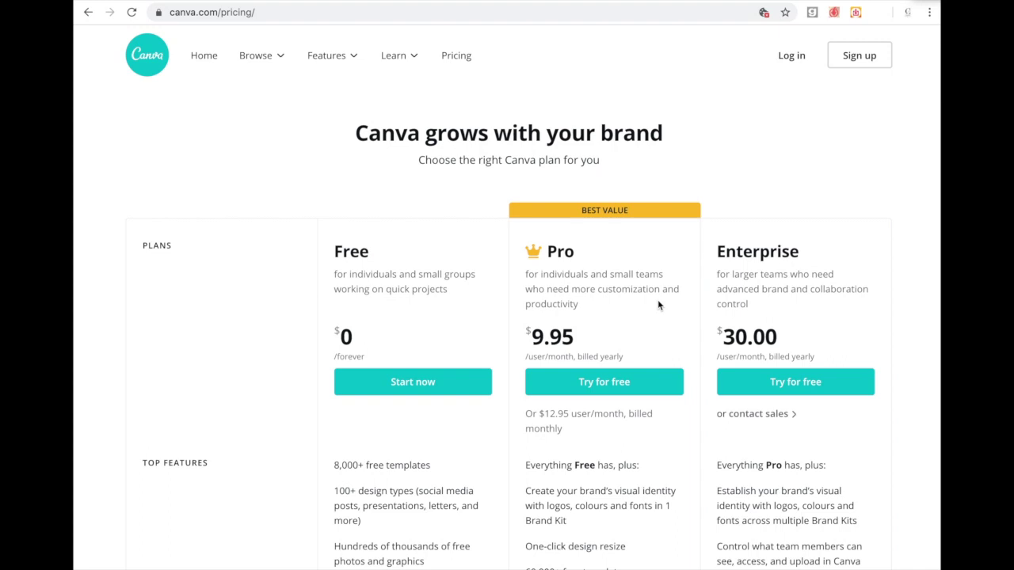
click(160, 65)
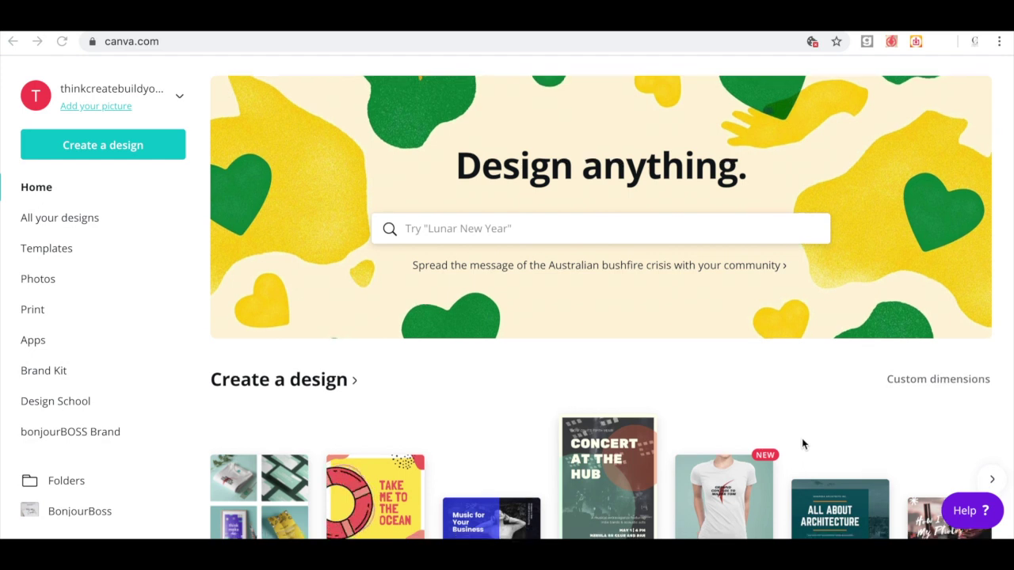
- Start a blank 4:3 presentation and list the Blue Networking Business template's pages
scroll(644, 388, down, 3)
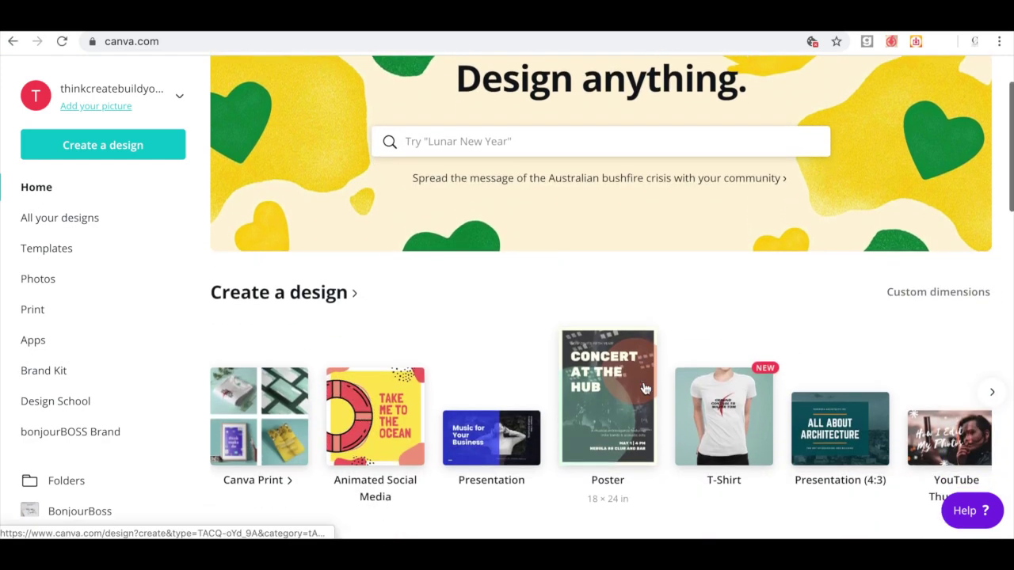
scroll(593, 420, right, 3)
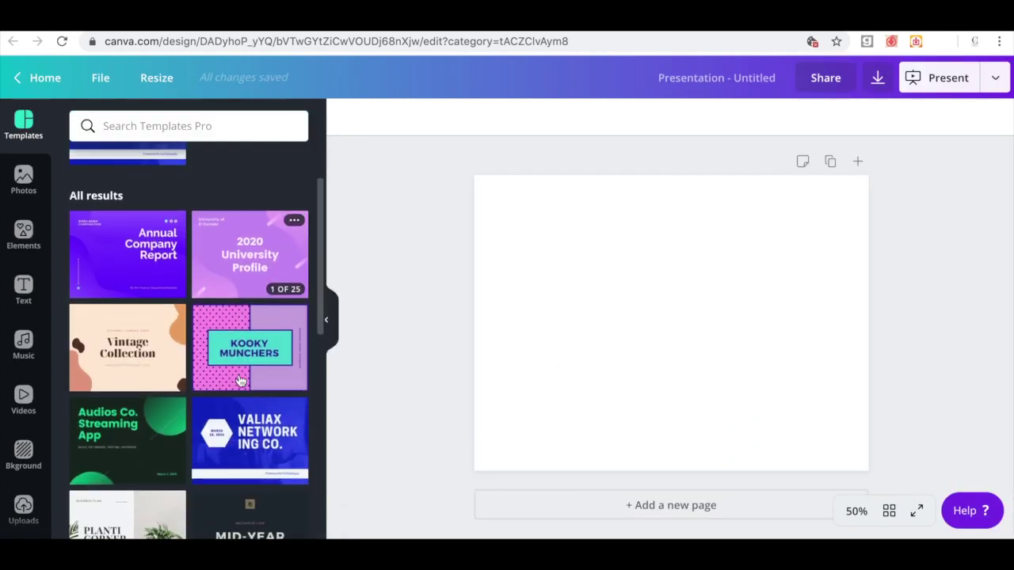
click(235, 427)
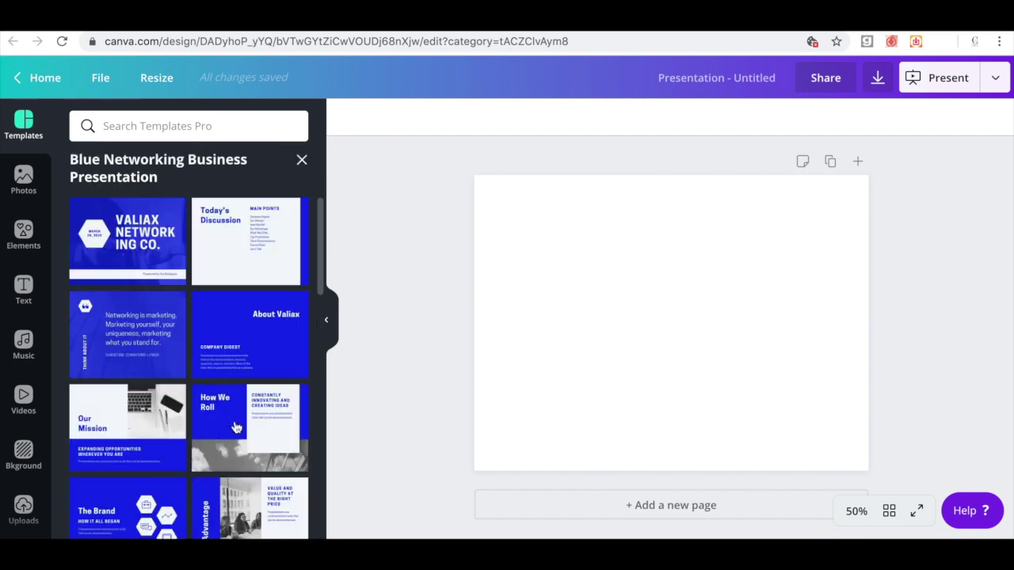
- Apply the Valiax title slide, move the date onto the bottom white band, and delete the hexagon
click(126, 248)
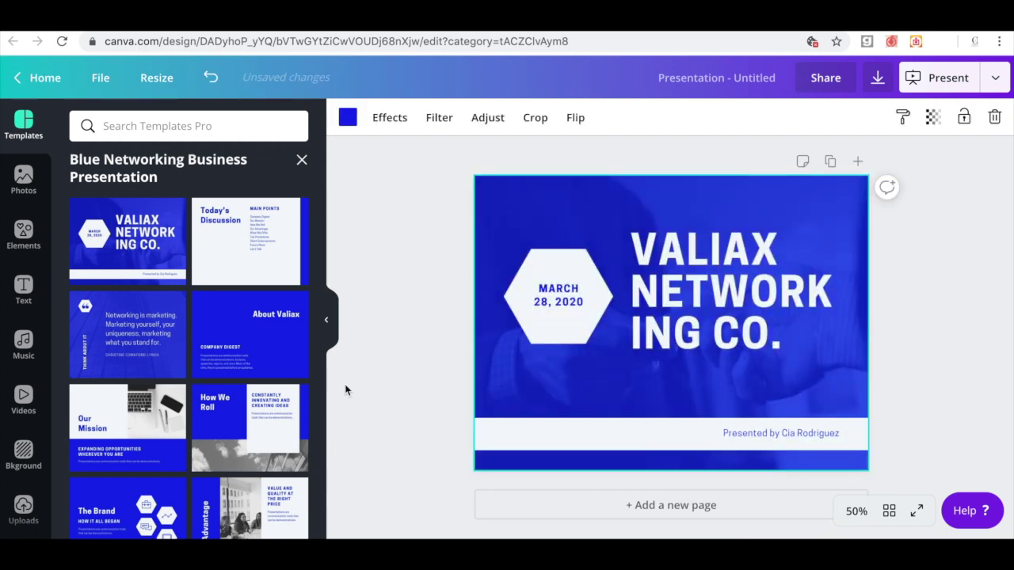
click(327, 322)
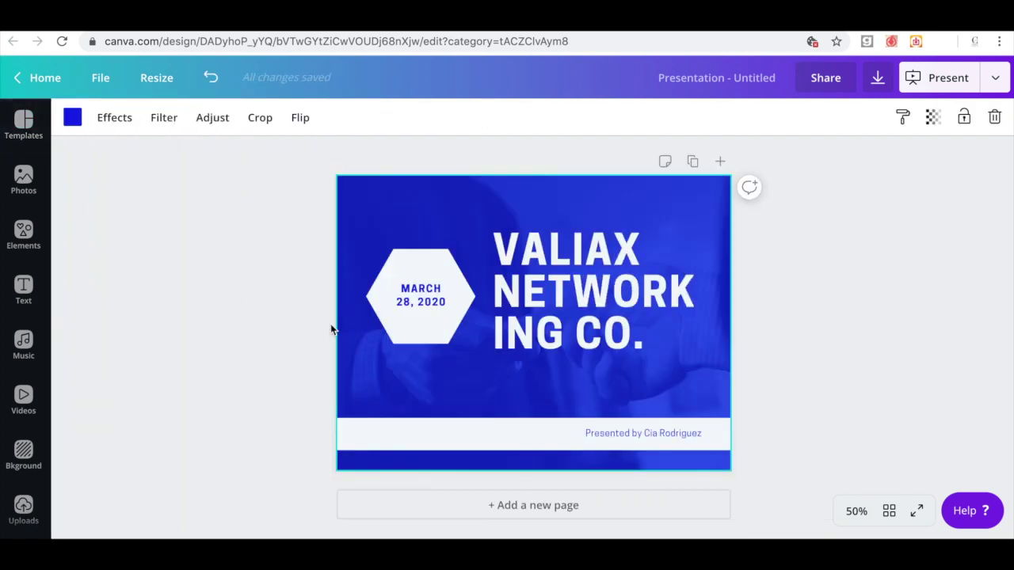
click(423, 301)
drag(423, 302, 418, 441)
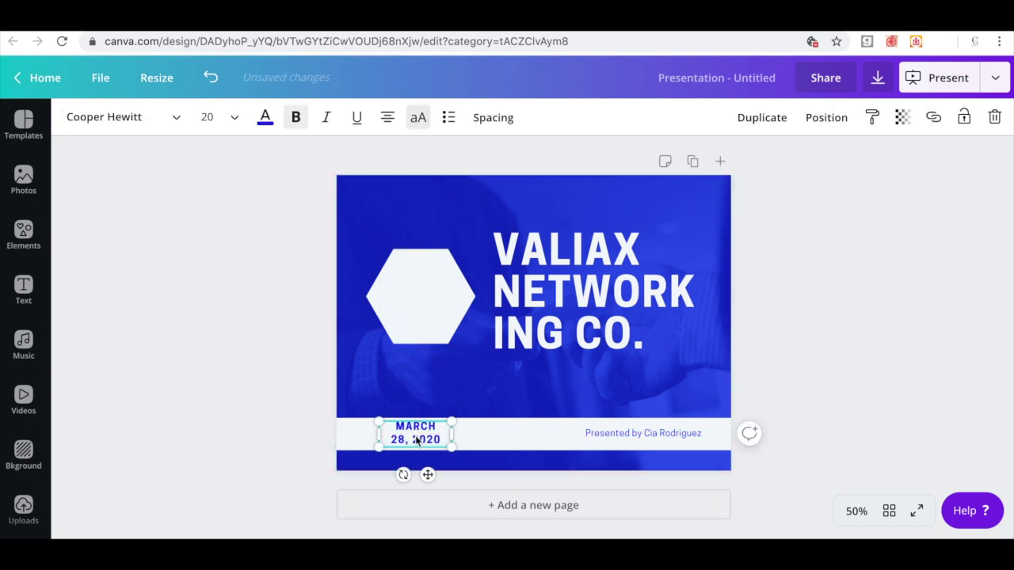
click(436, 305)
key(Delete)
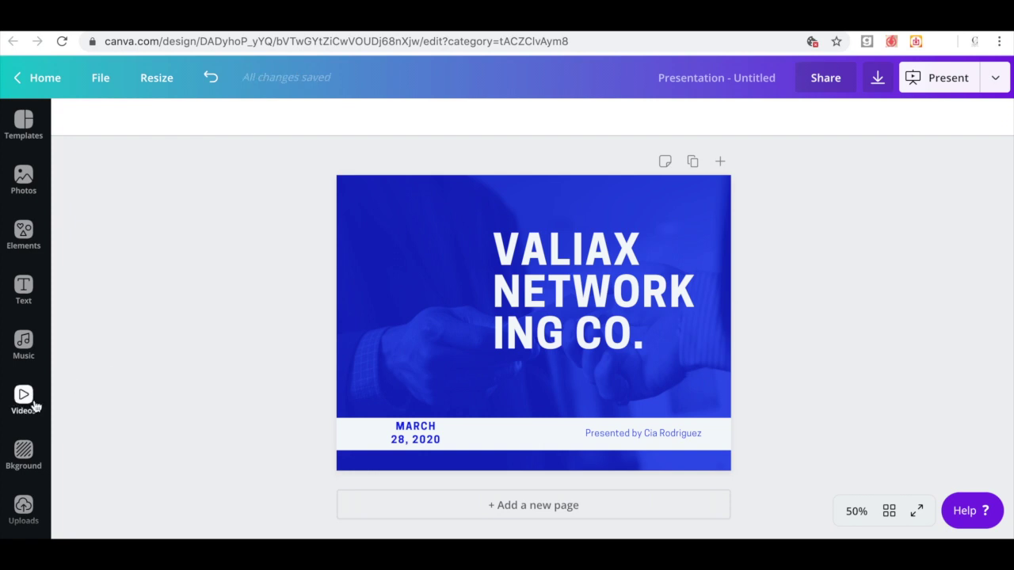
- Add the uploaded standing-woman portrait, enlarge it, and place it along the slide's left edge
click(25, 505)
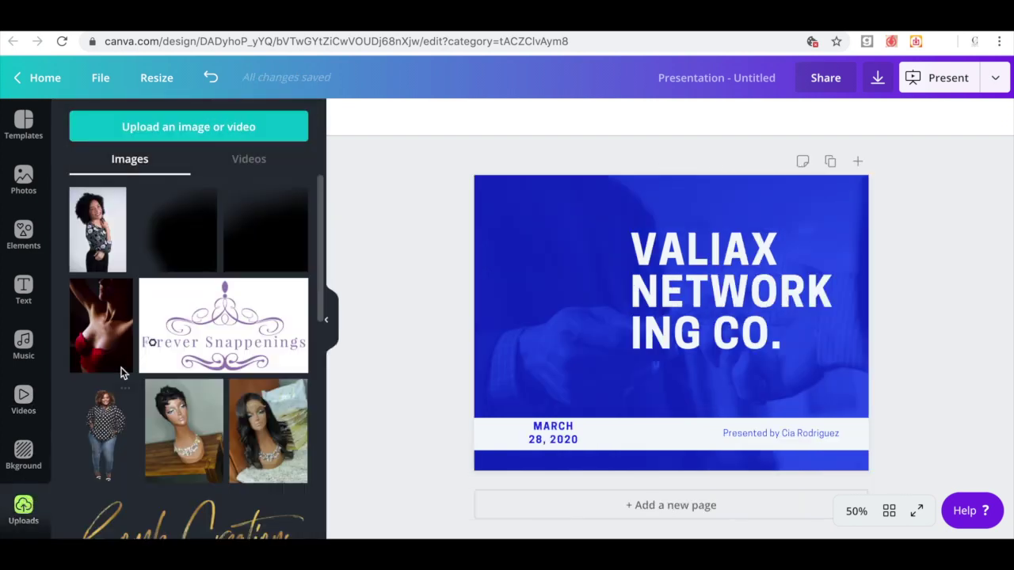
click(104, 248)
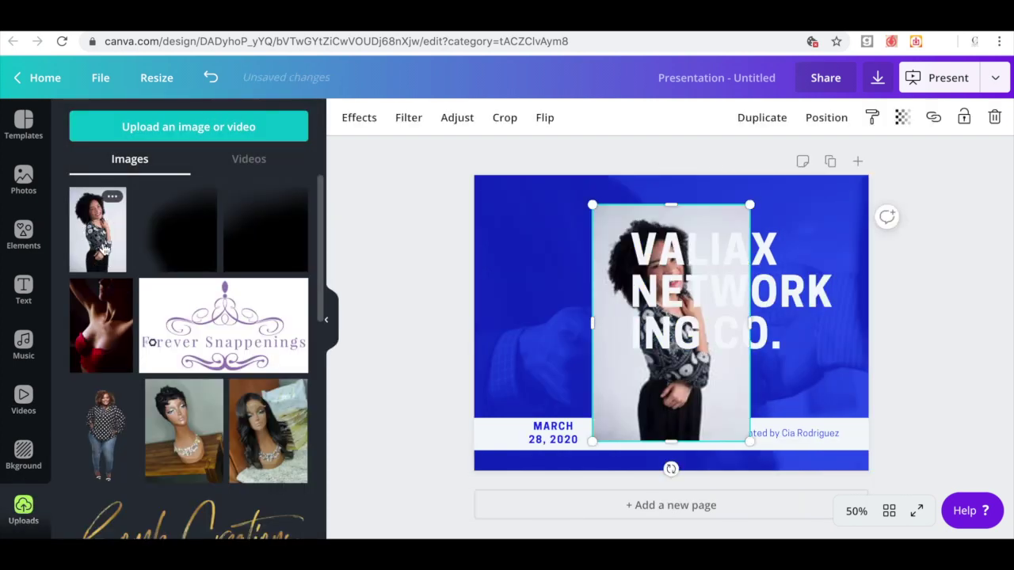
click(325, 319)
click(477, 348)
drag(477, 353, 373, 337)
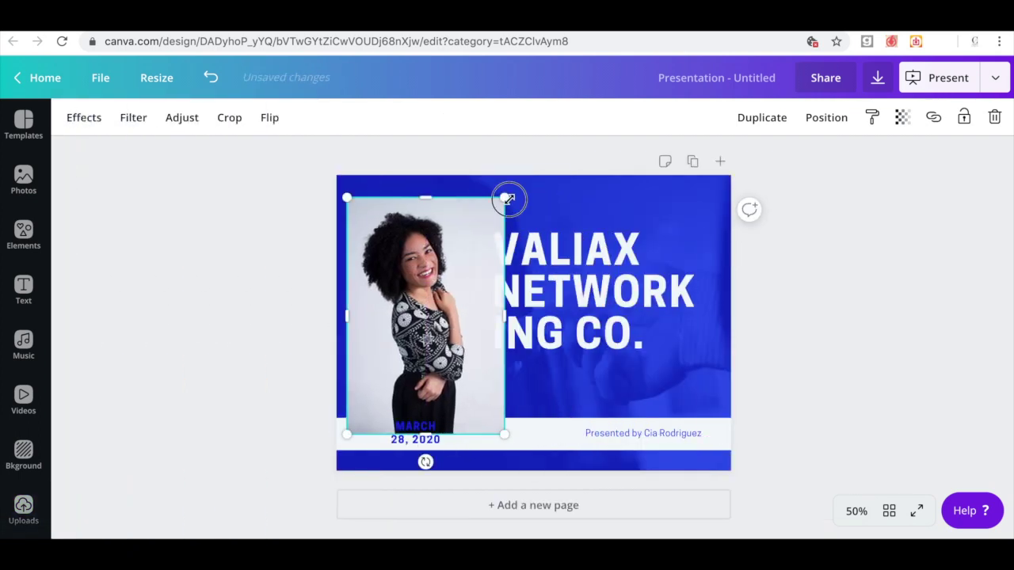
drag(509, 199, 511, 187)
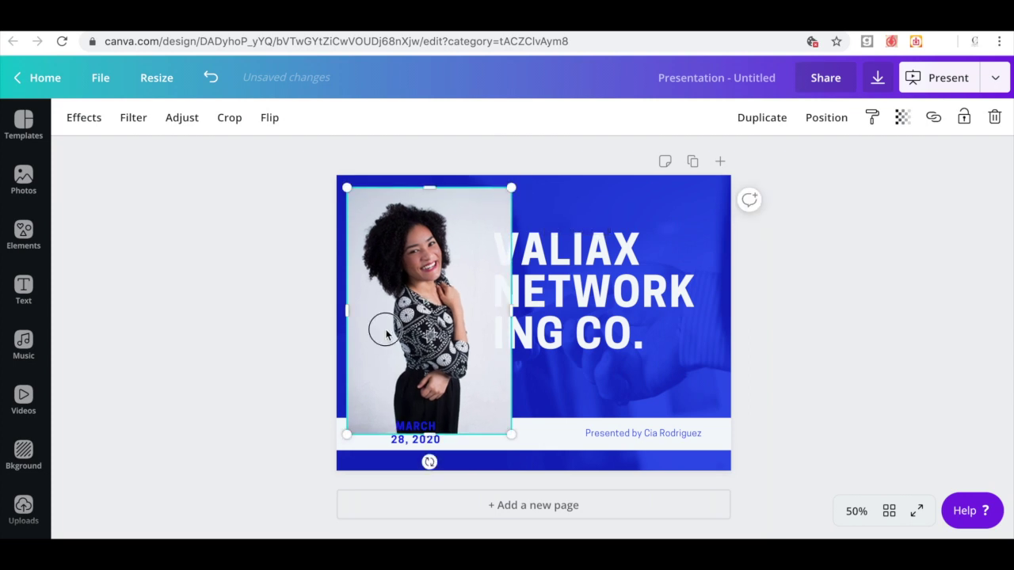
drag(385, 328, 384, 328)
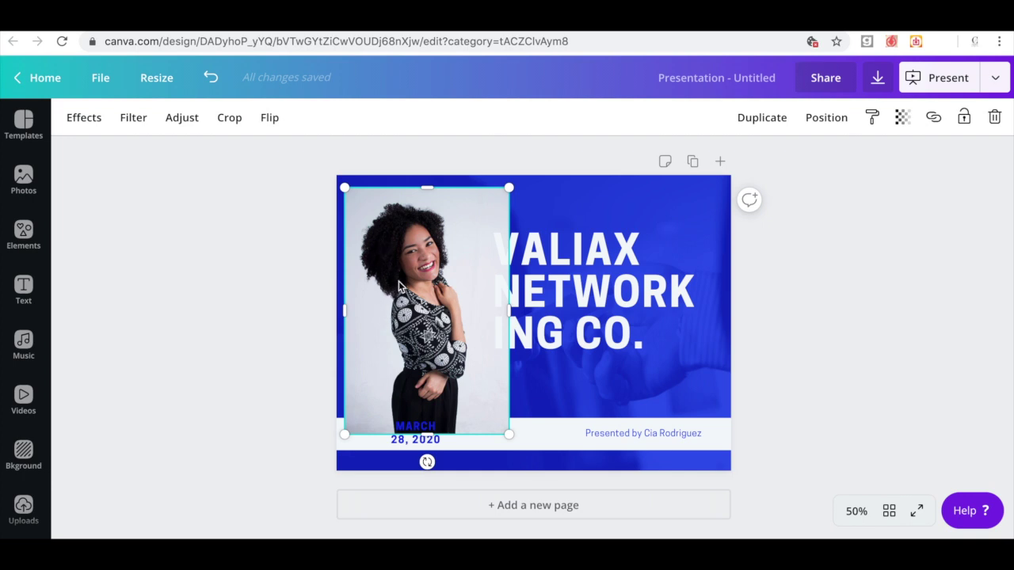
- Cut out the portrait's grey background with the Background Remover effect
click(89, 119)
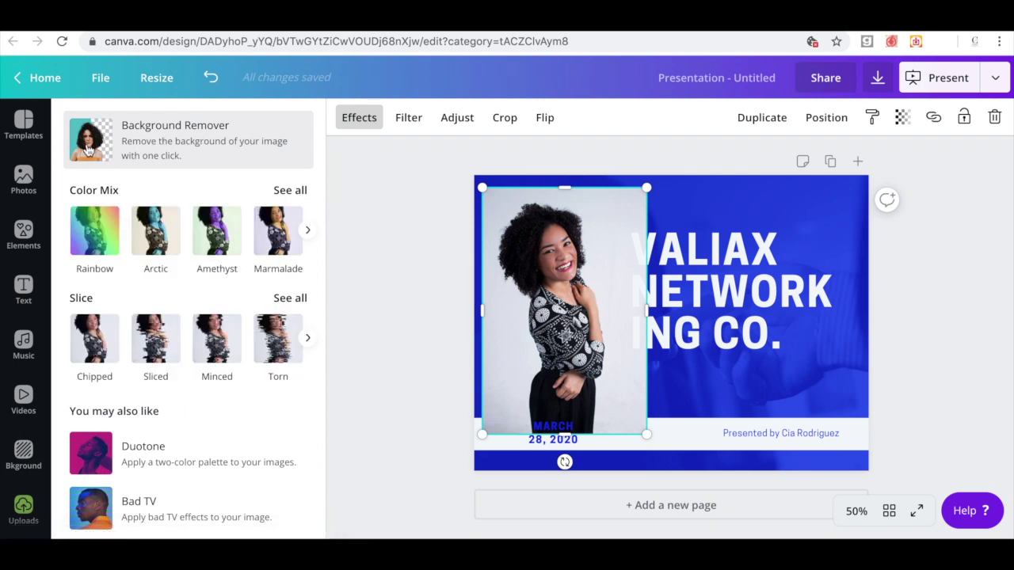
click(89, 150)
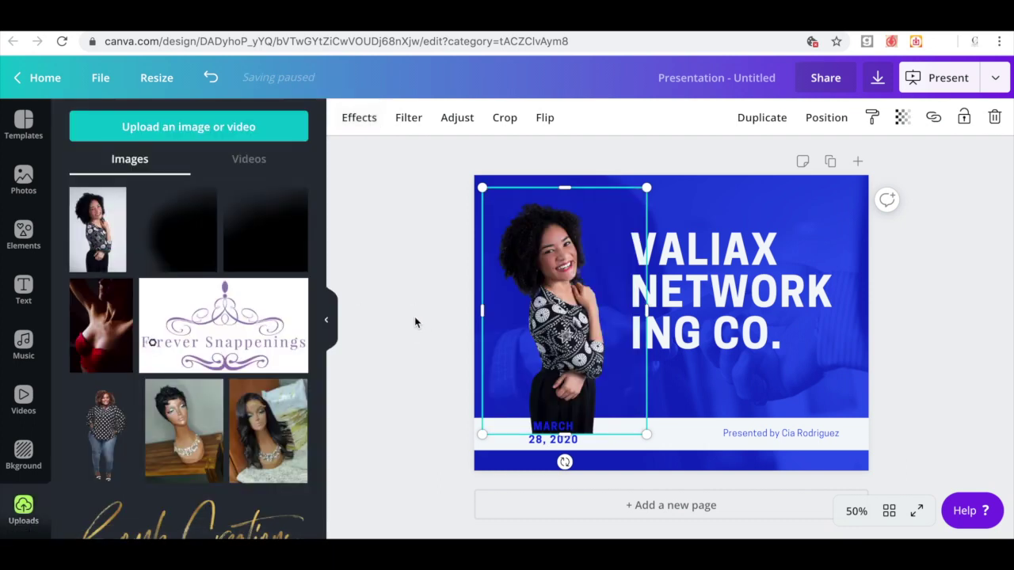
key(Escape)
click(327, 320)
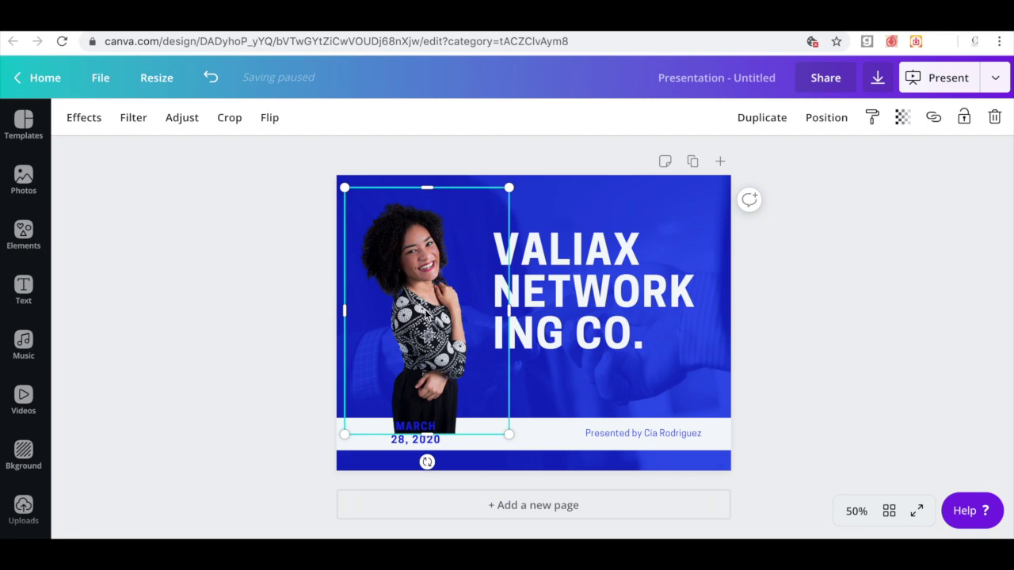
- Nudge the photo right and move the date beside the Presented by line
mouse_move(425, 309)
mouse_down()
mouse_move(465, 332)
mouse_move(428, 285)
mouse_move(449, 295)
mouse_move(415, 299)
mouse_up()
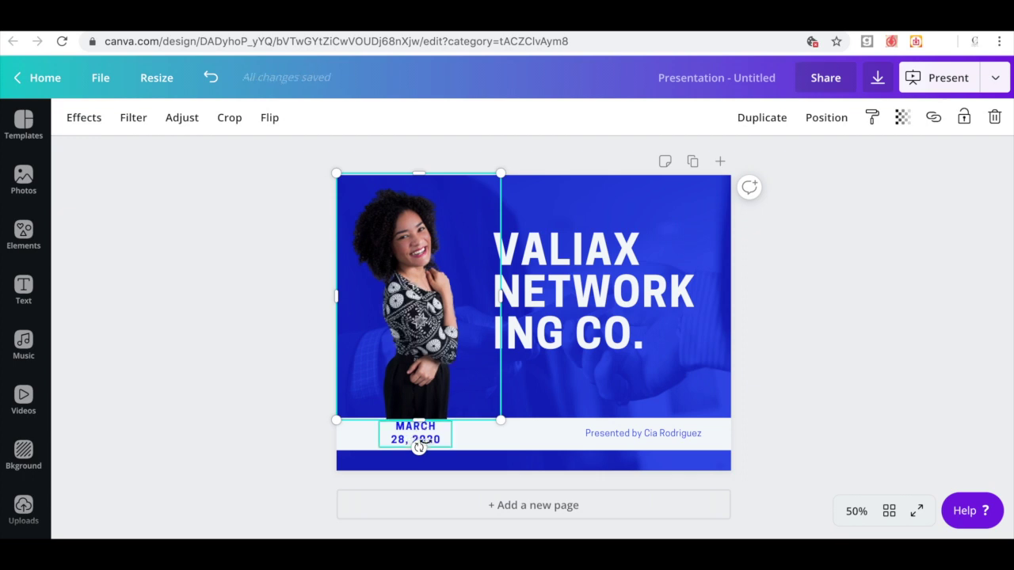
click(437, 442)
click(439, 441)
drag(438, 441, 571, 445)
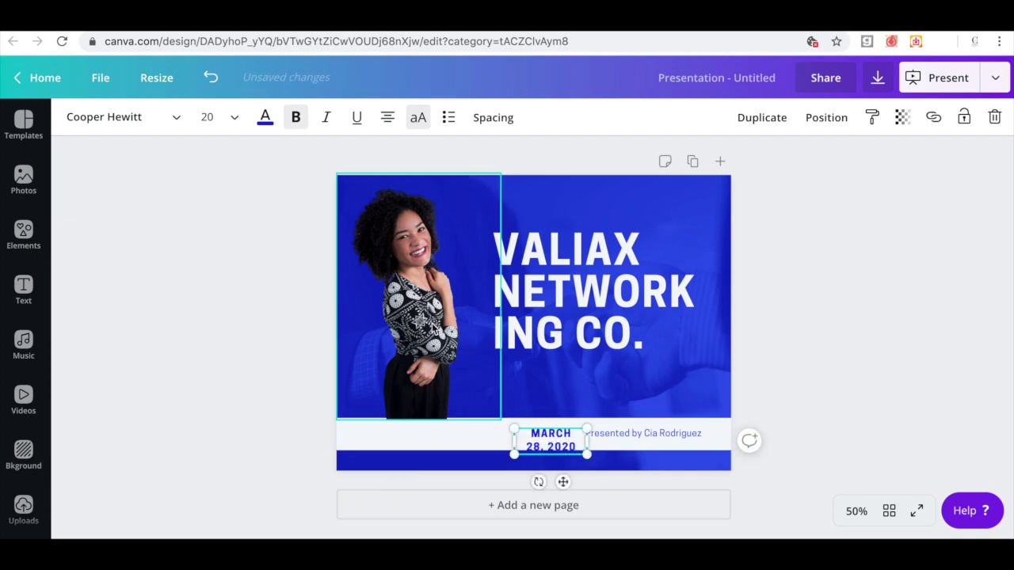
- Enlarge the cut-out portrait to the slide's full height and recentre it
click(432, 328)
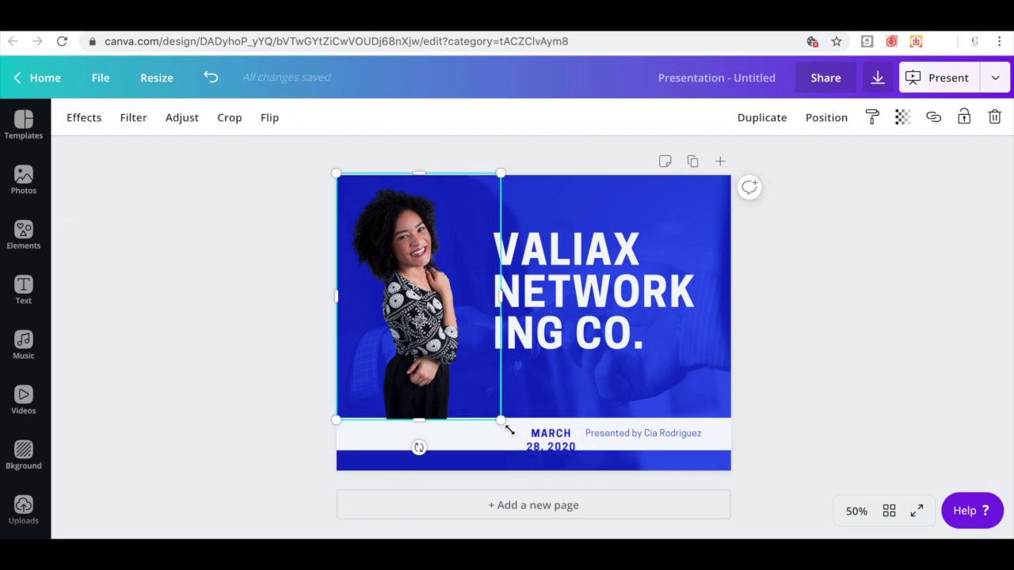
drag(509, 430, 581, 464)
drag(418, 333, 440, 325)
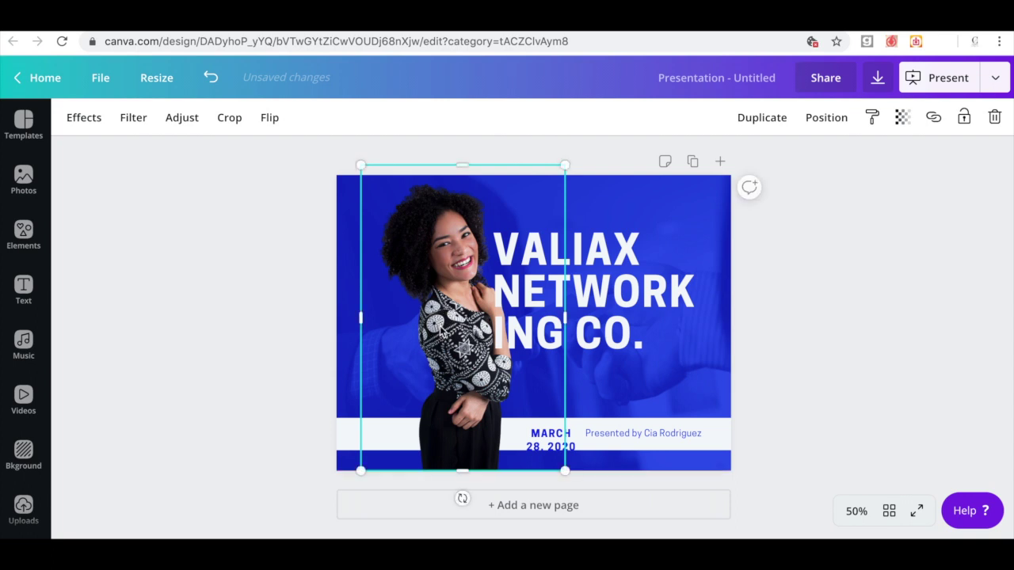
click(604, 290)
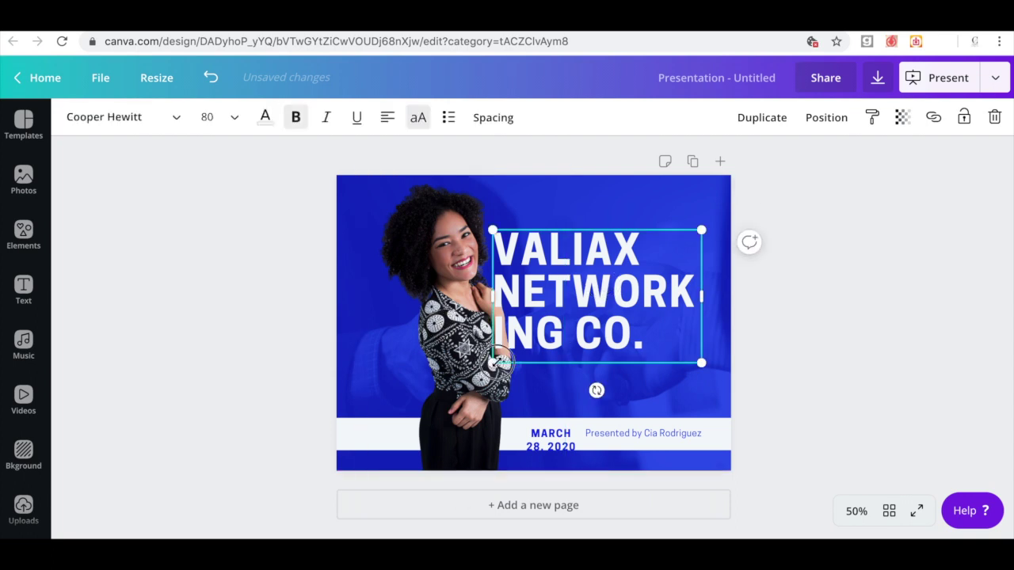
- Replace the Valiax title with 'ARE YOU READY TO EARN?', narrowing the box to wrap on three lines
drag(493, 363, 541, 331)
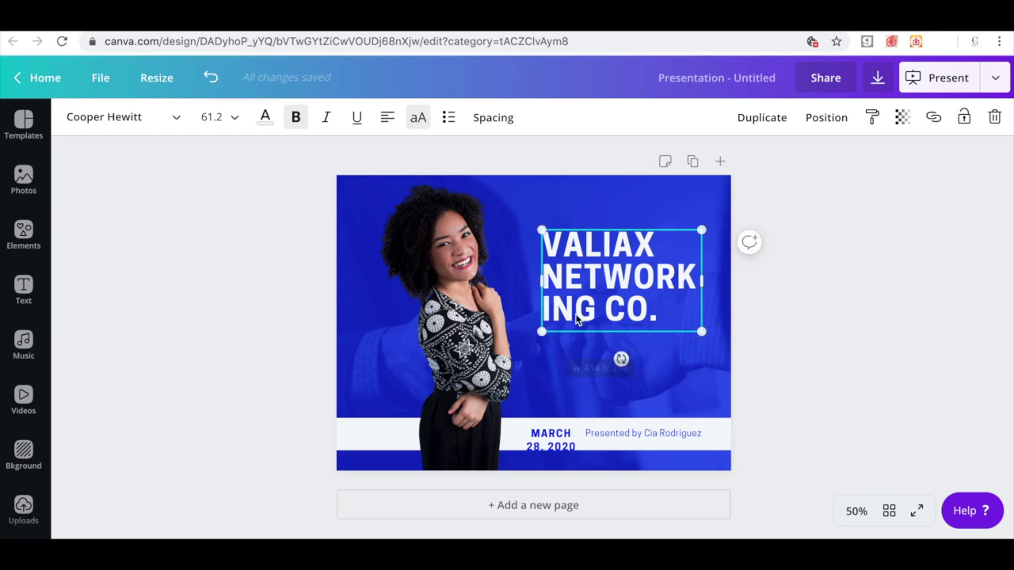
drag(628, 270, 609, 272)
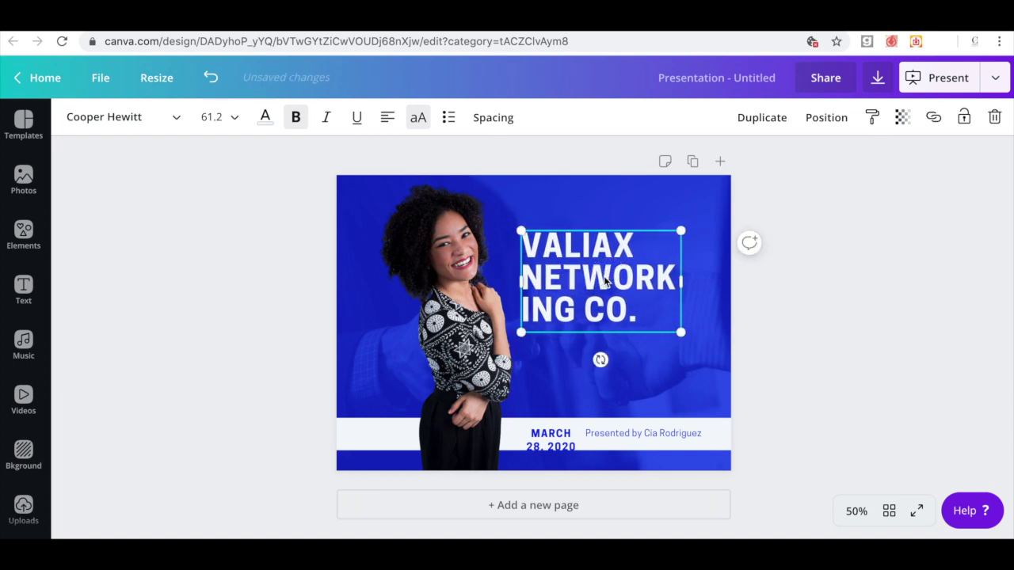
triple_click(602, 277)
key(BackSpace)
key(BackSpace)
key(BackSpace)
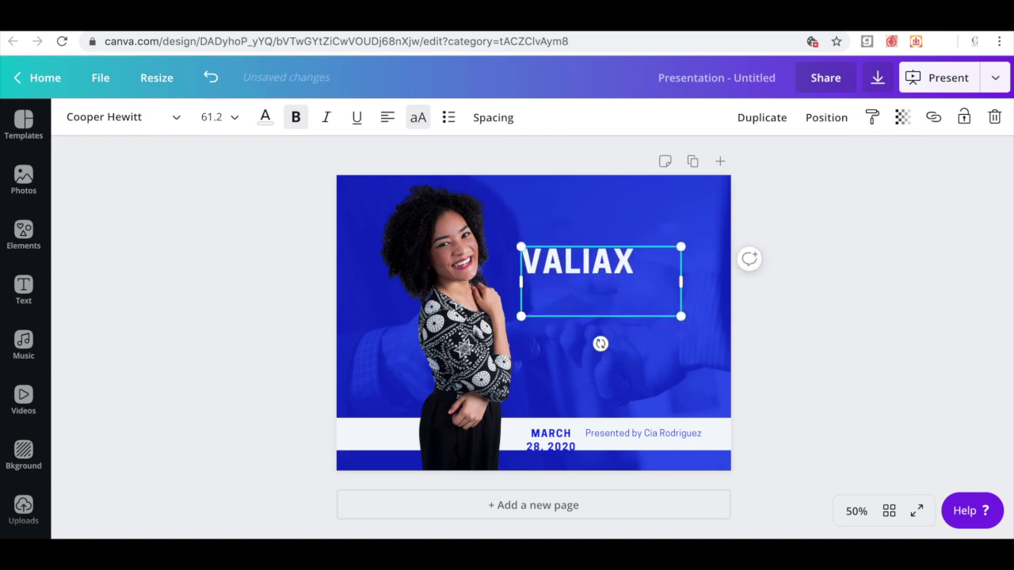
text(L)
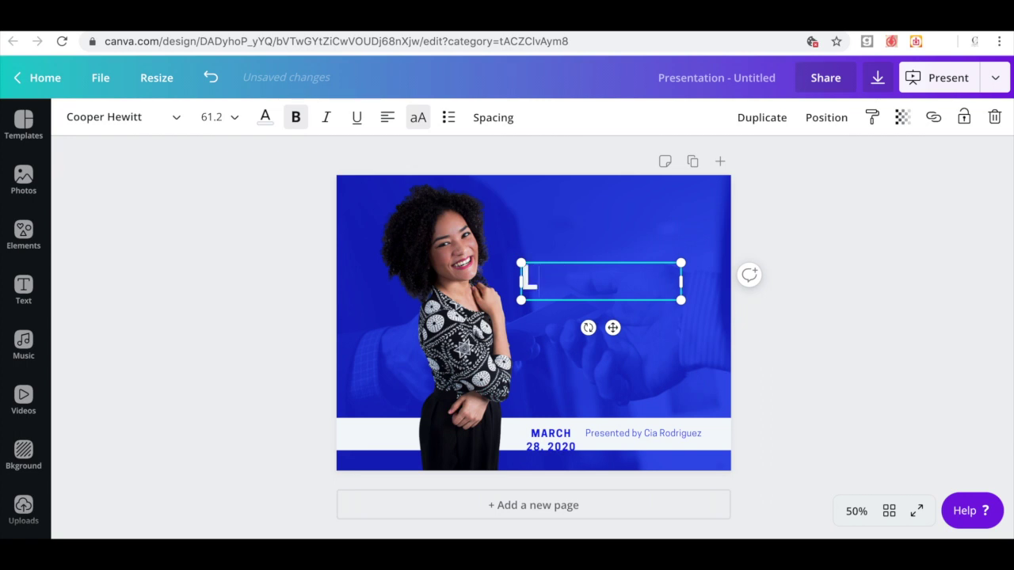
text(ET'S GO!)
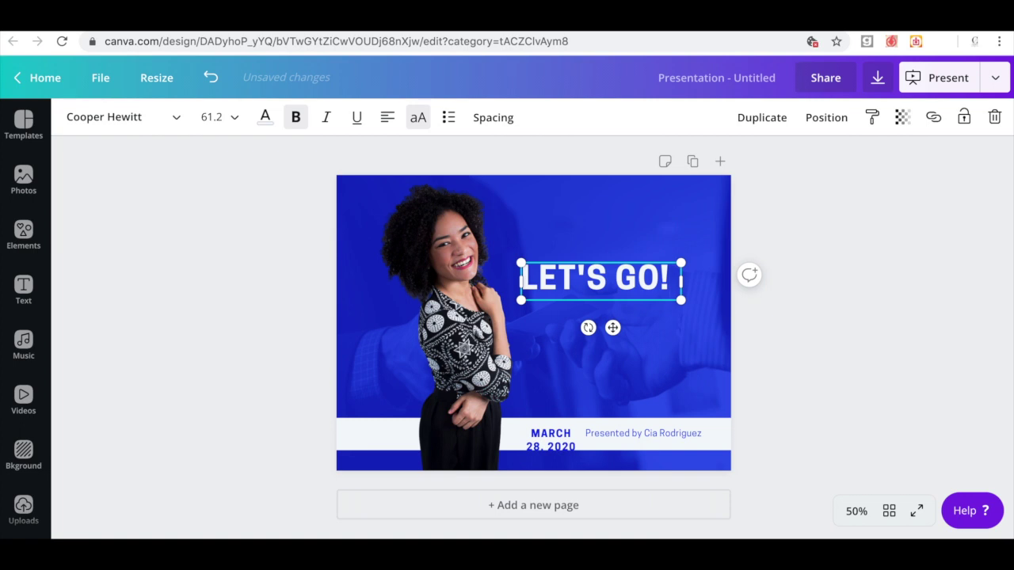
key(BackSpace)
key(BackSpace)
key(BackSpace)
key(BackSpace)
key(BackSpace)
key(BackSpace)
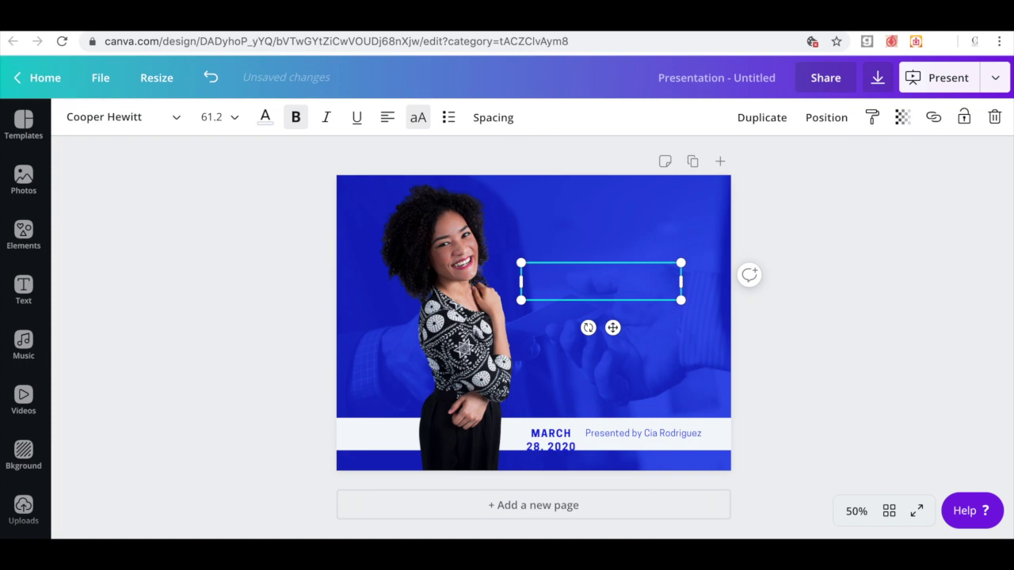
text(ARE)
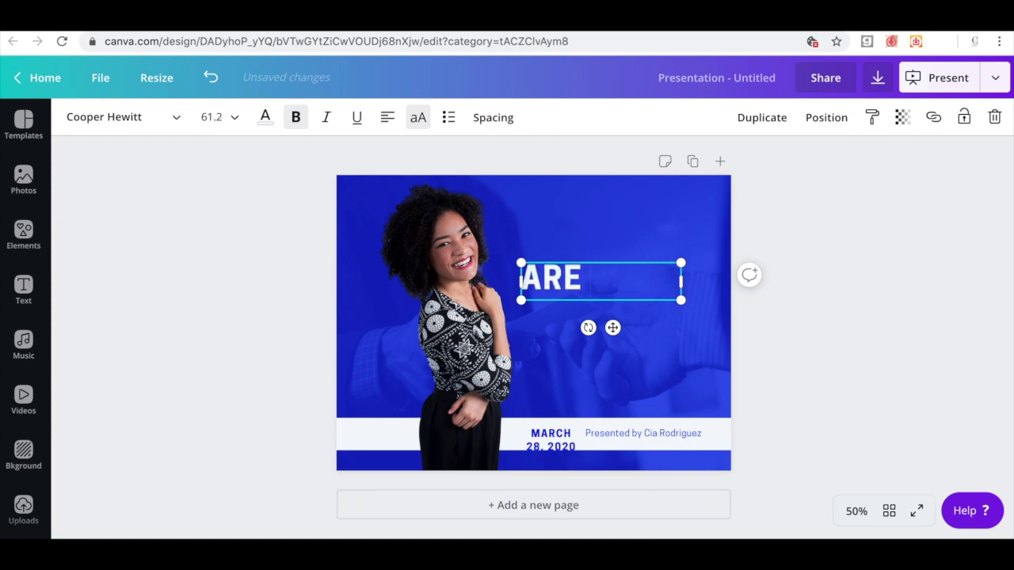
text( YOU REA)
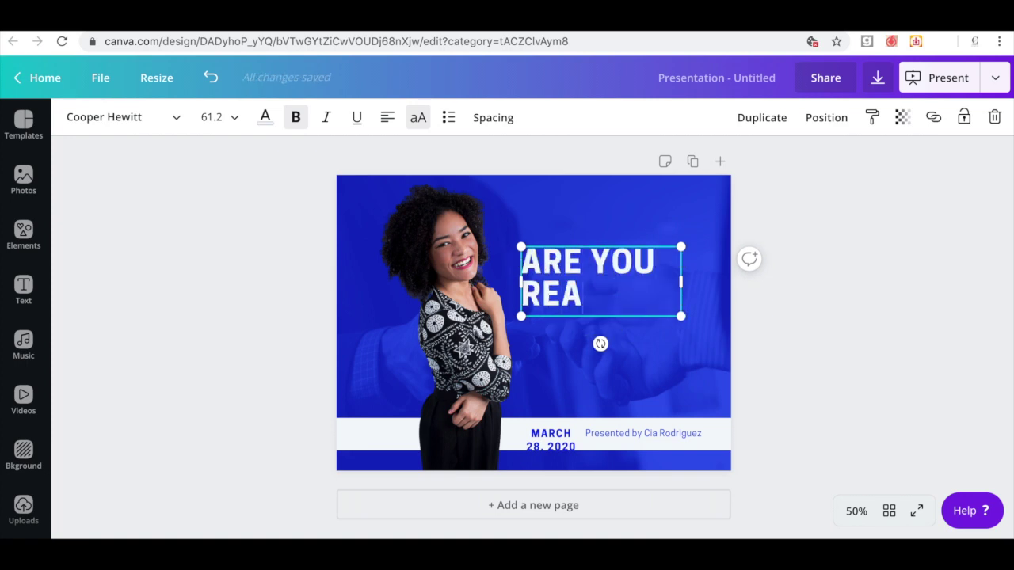
text(DY TO EARN?)
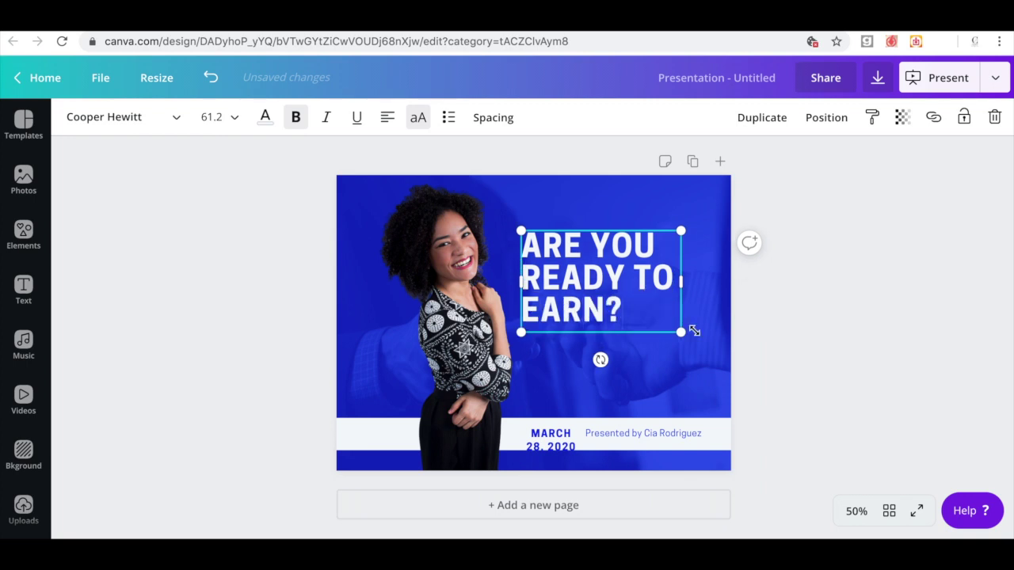
drag(681, 333, 693, 272)
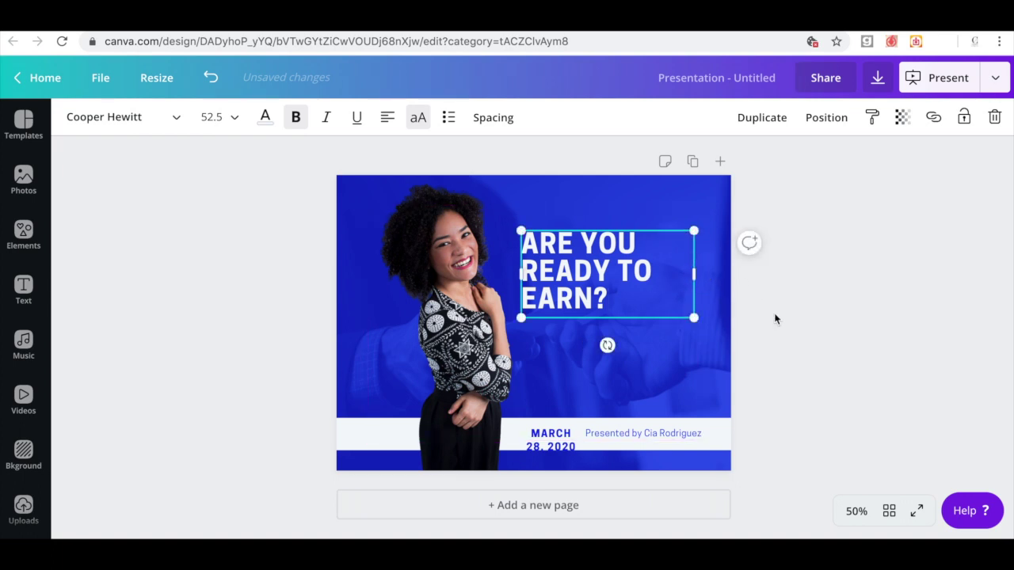
- Make the MARCH 28, 2020 date text white and move it beneath the headline
click(735, 337)
click(542, 448)
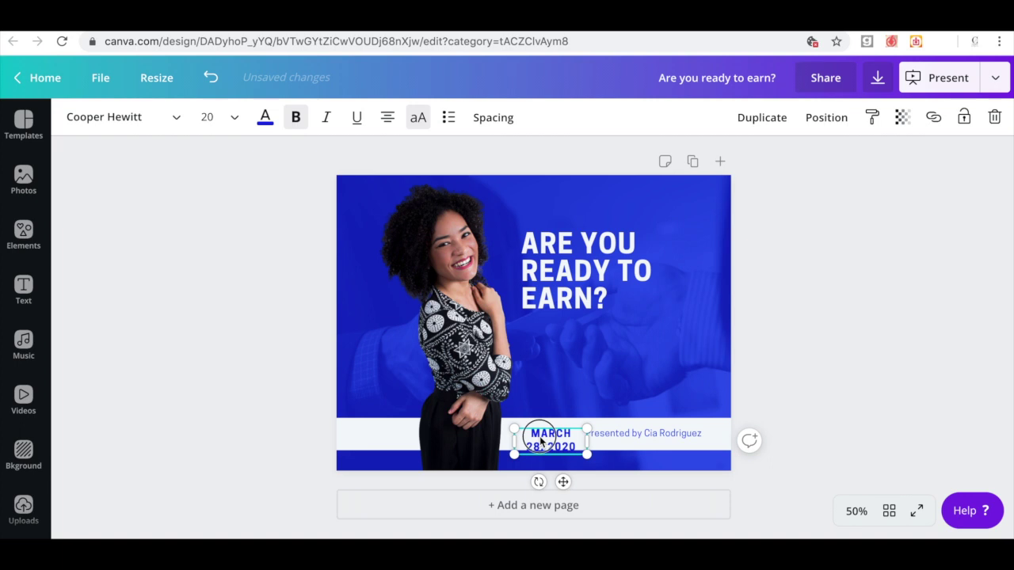
click(266, 118)
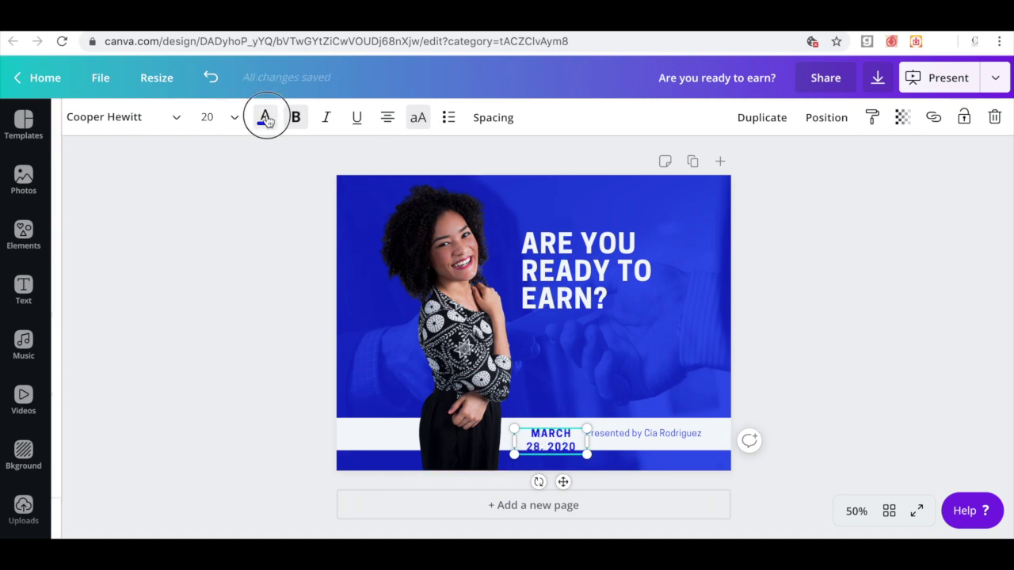
click(245, 438)
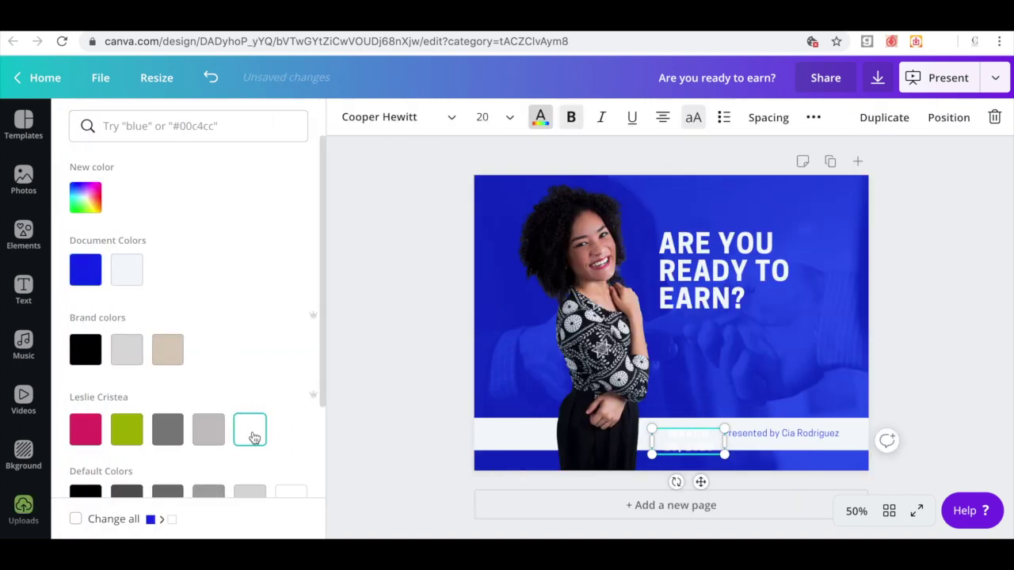
key(Escape)
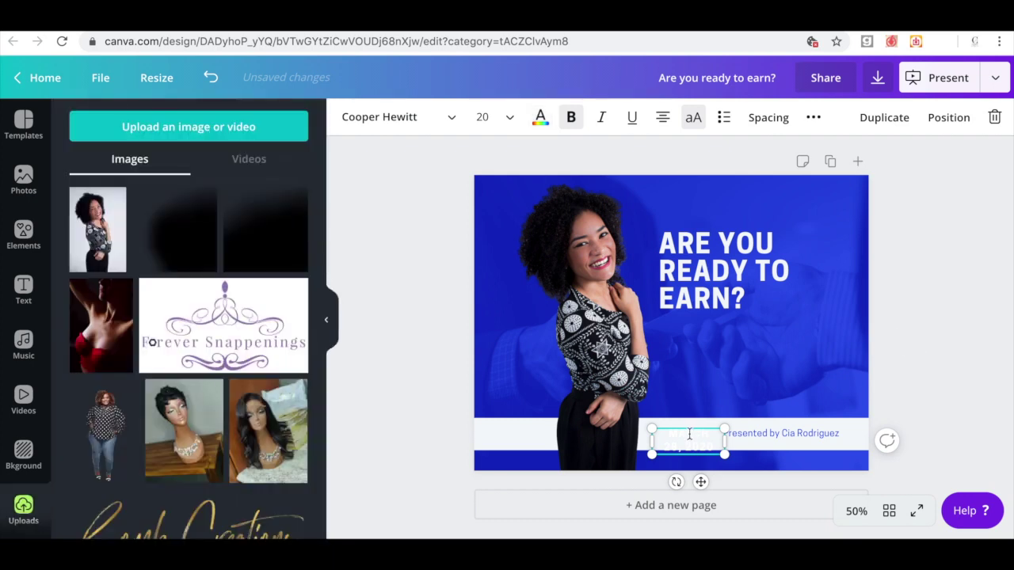
click(326, 325)
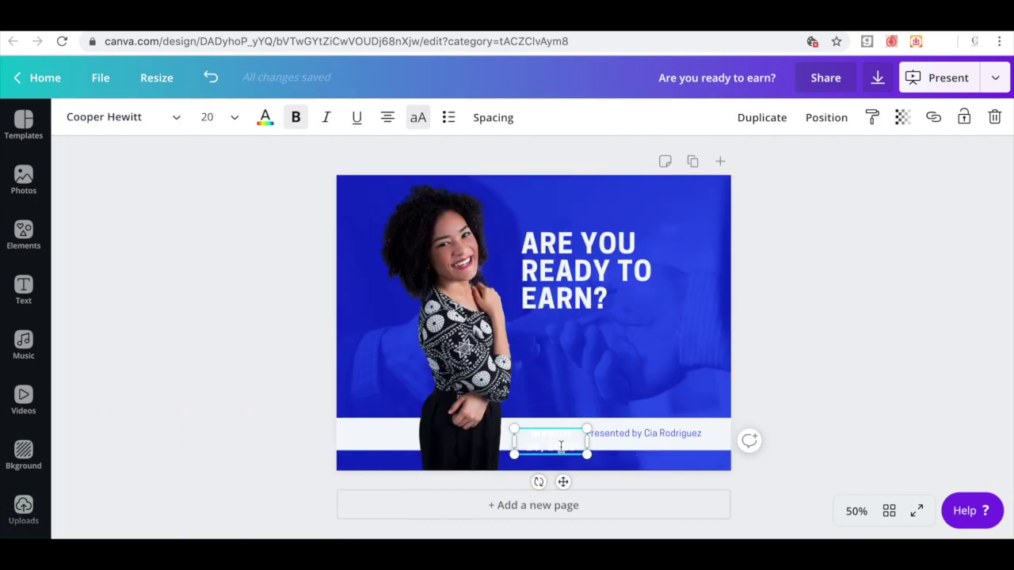
drag(564, 483, 583, 377)
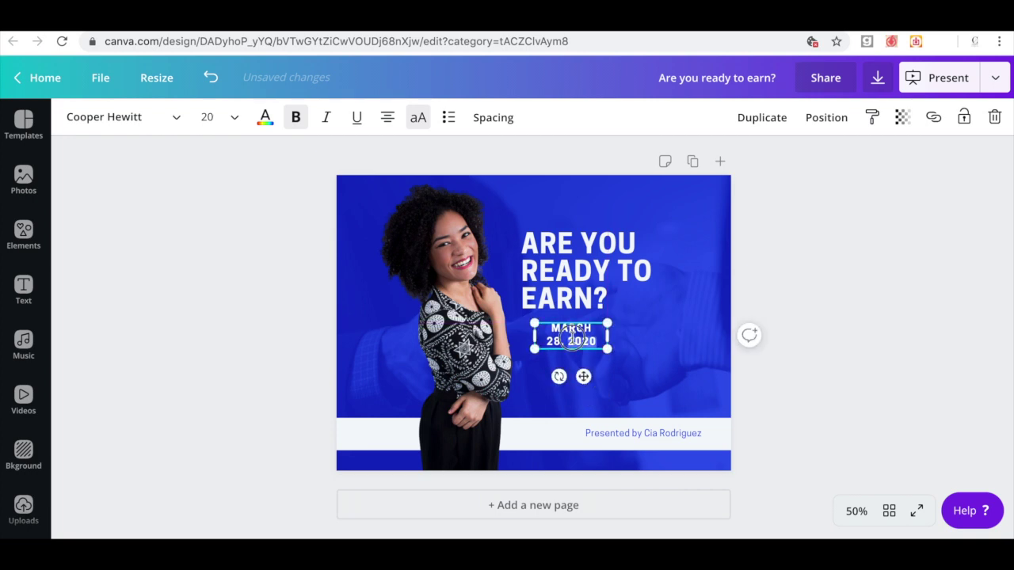
- Retype it as 'LET'S GET STARTED...' on one line in the Triester script font
drag(546, 326, 597, 342)
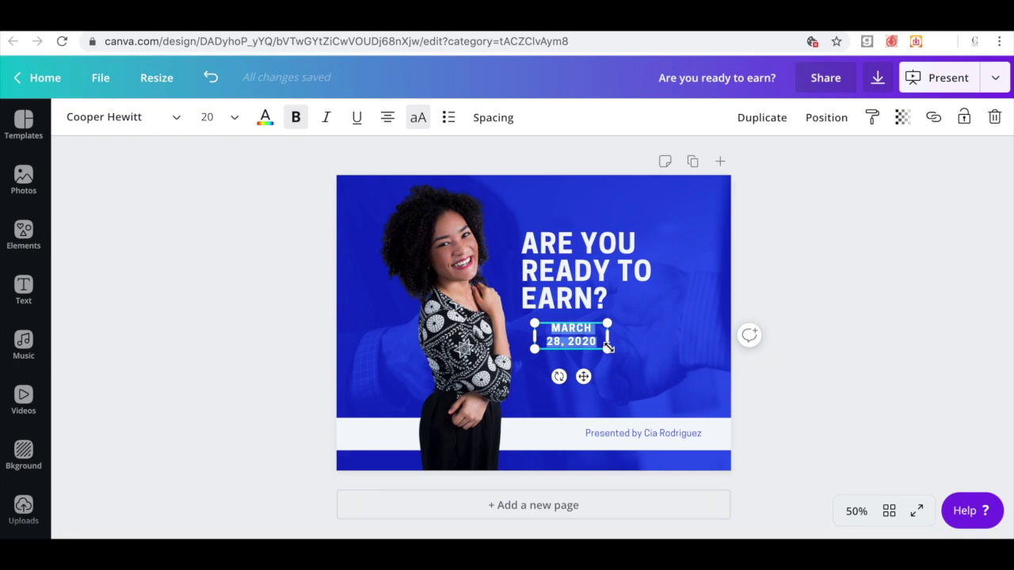
text(L)
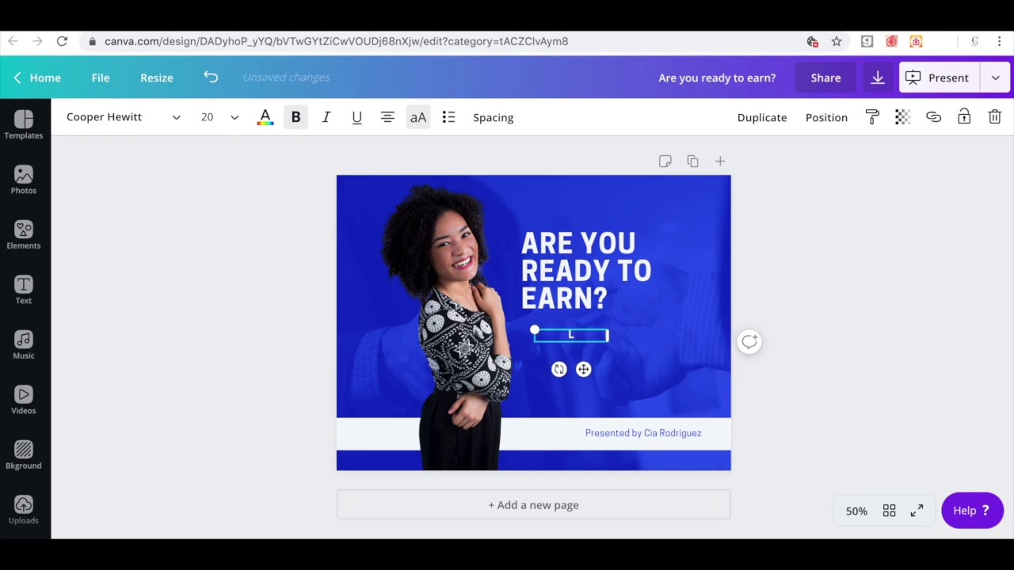
text(ET'S GET ST)
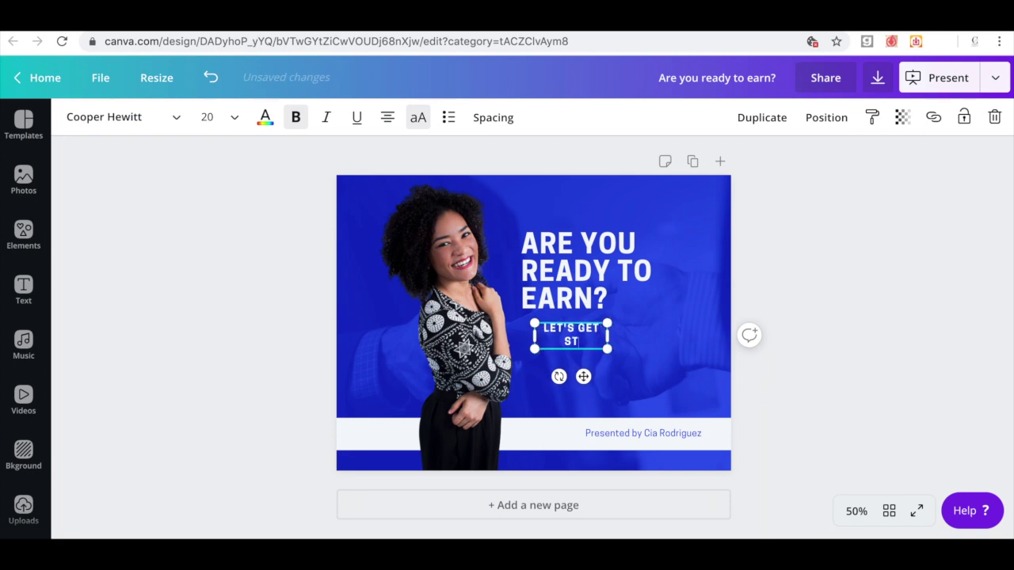
text(ARTED...)
drag(609, 337, 696, 339)
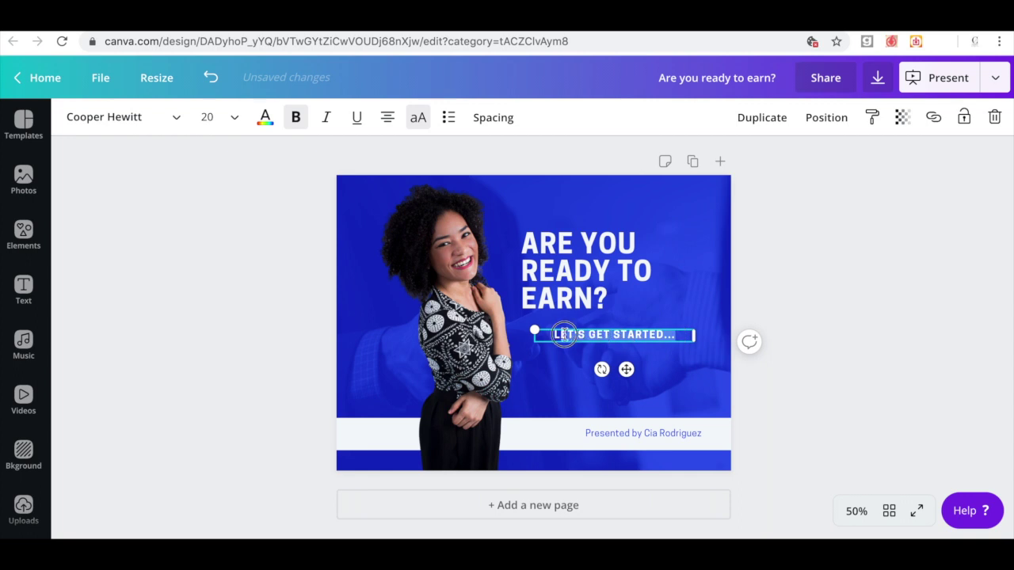
click(177, 118)
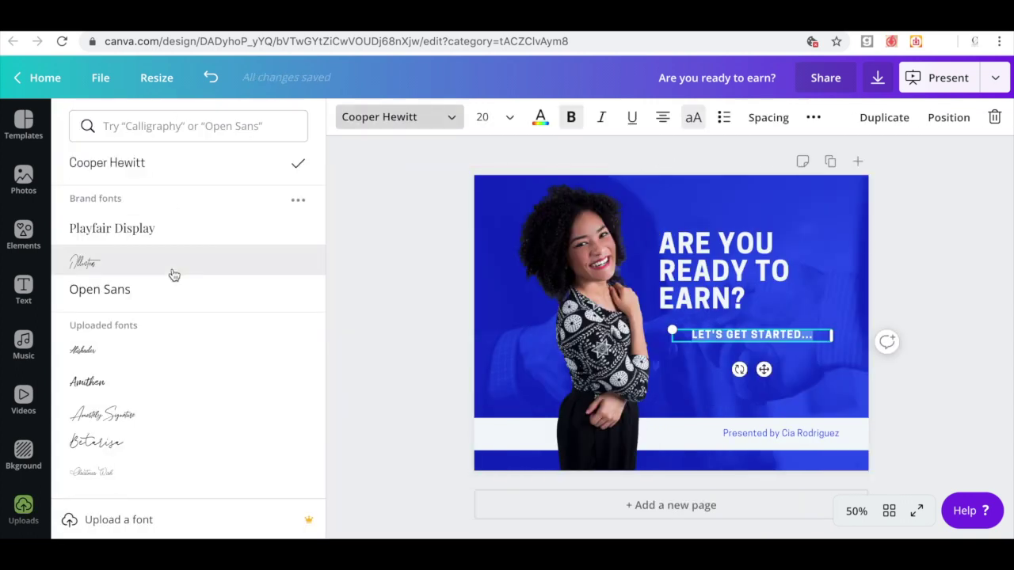
scroll(165, 367, down, 3)
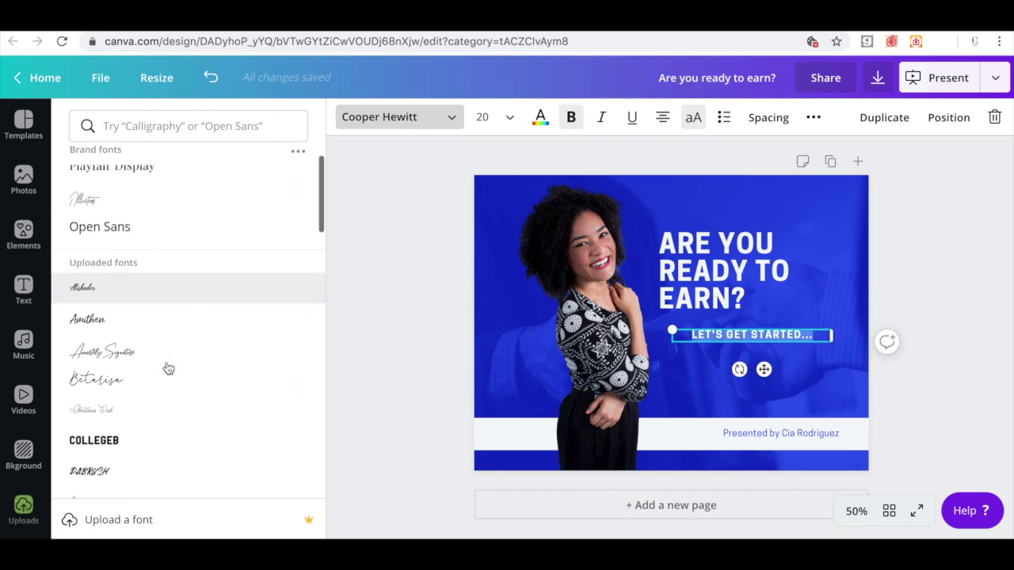
scroll(168, 368, down, 6)
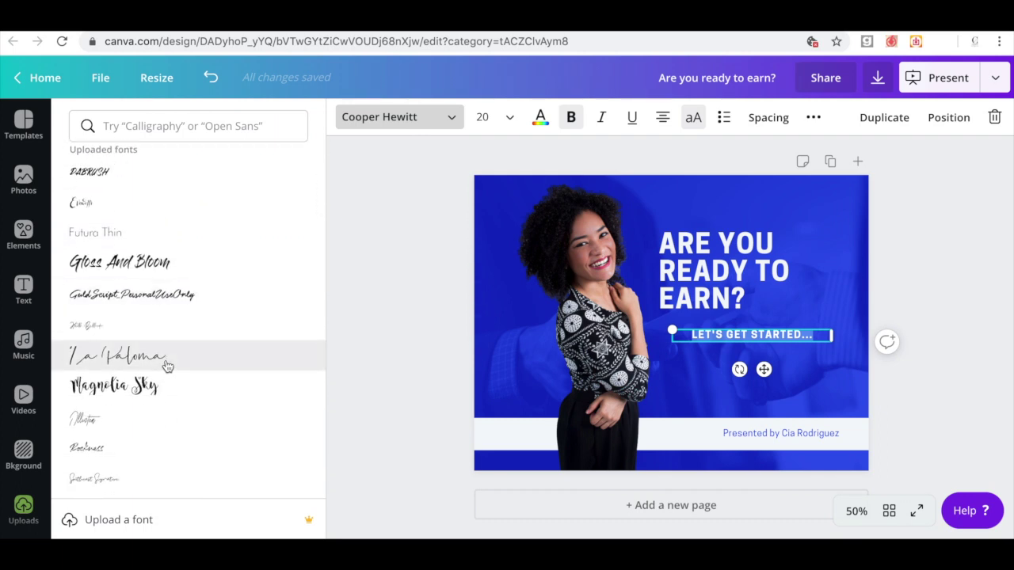
click(168, 366)
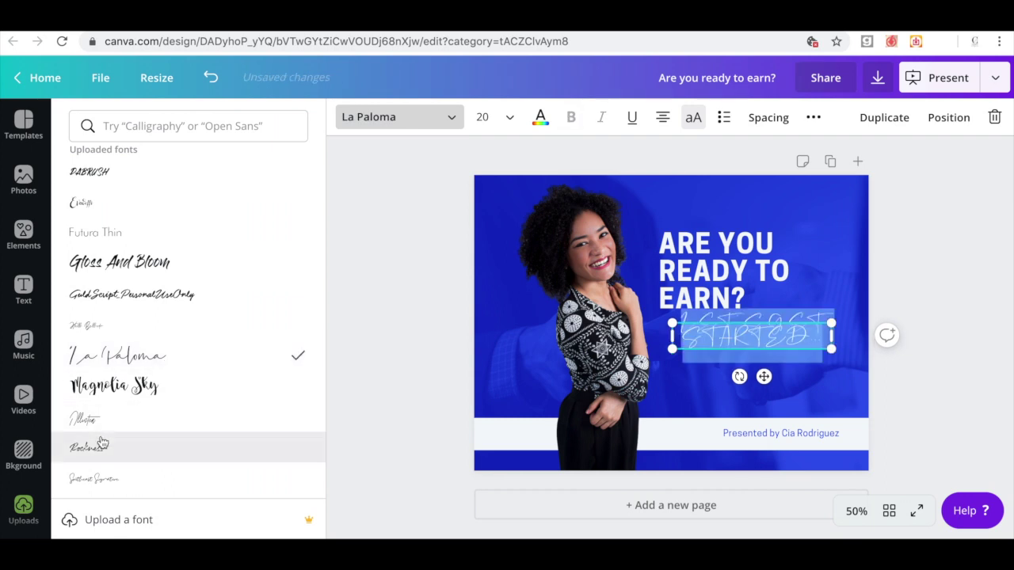
scroll(111, 432, down, 4)
click(112, 361)
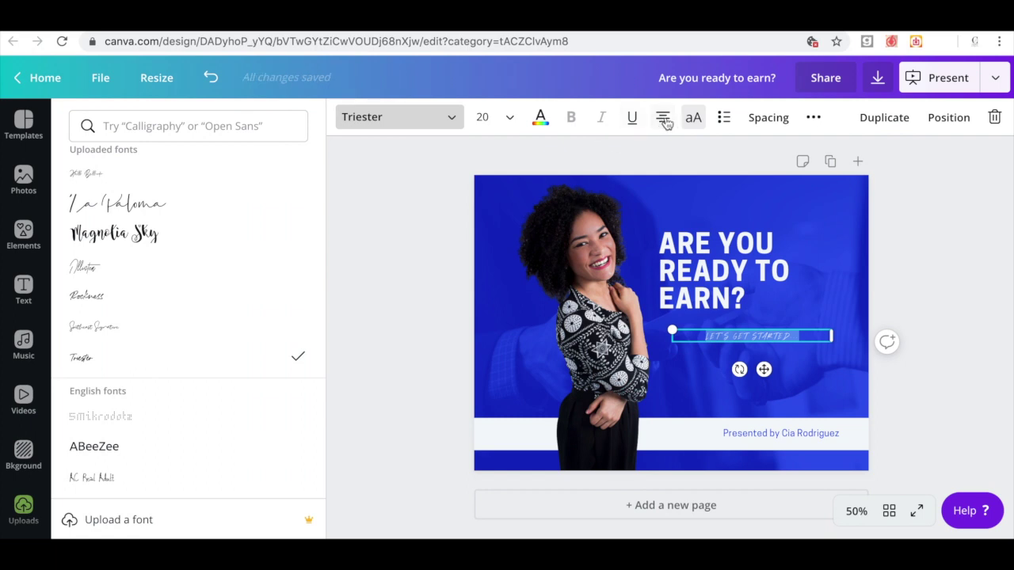
- Turn off all-caps, enlarge the tagline, and tighten its letter spacing to -38
click(692, 119)
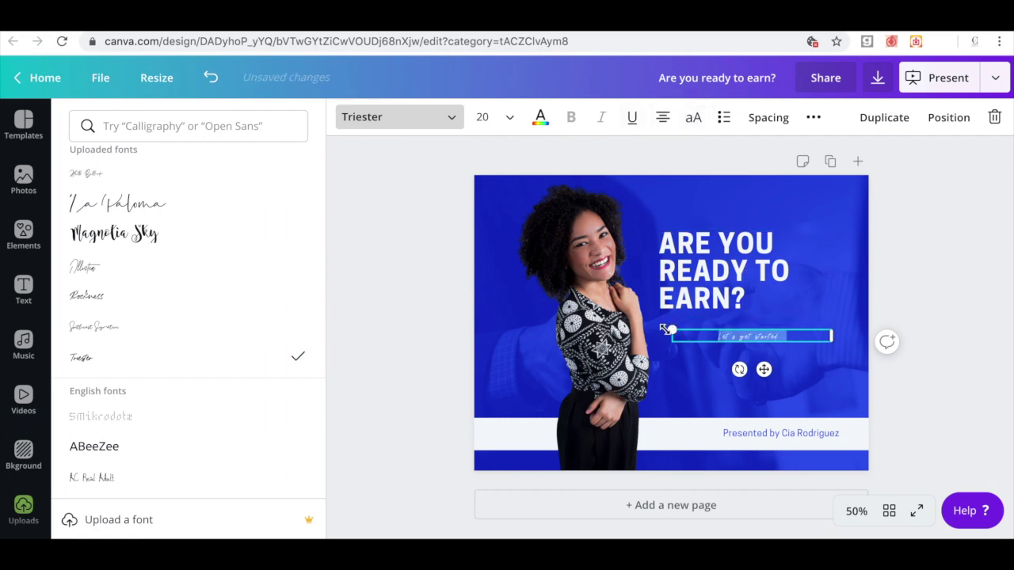
drag(672, 330, 373, 245)
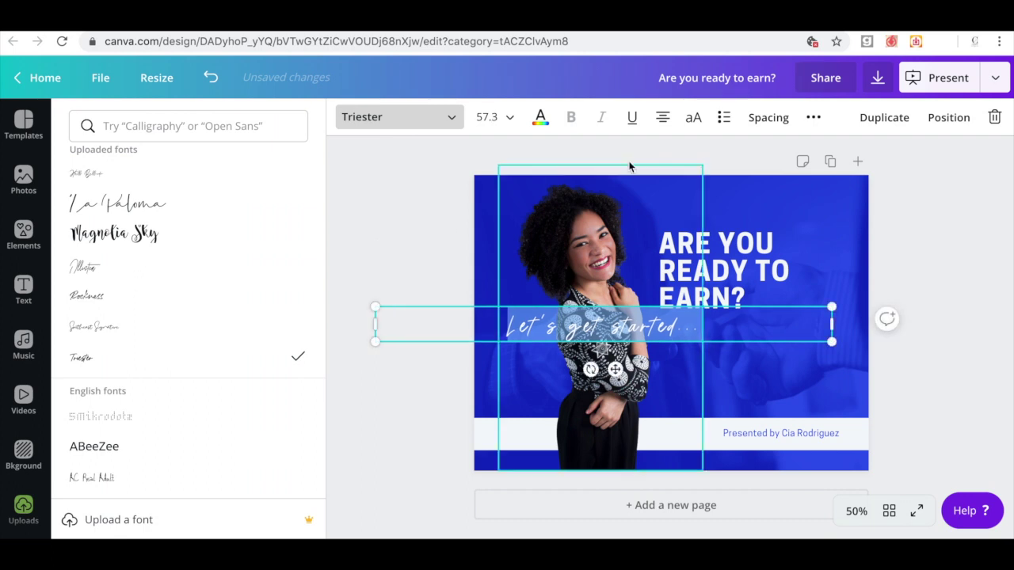
click(769, 119)
drag(858, 175, 846, 177)
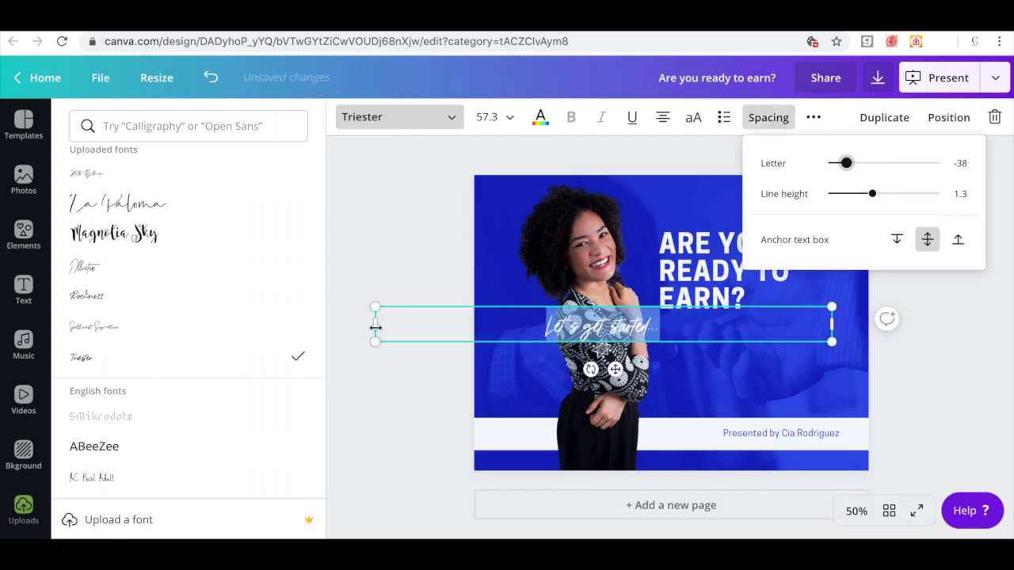
drag(375, 327, 651, 350)
click(353, 351)
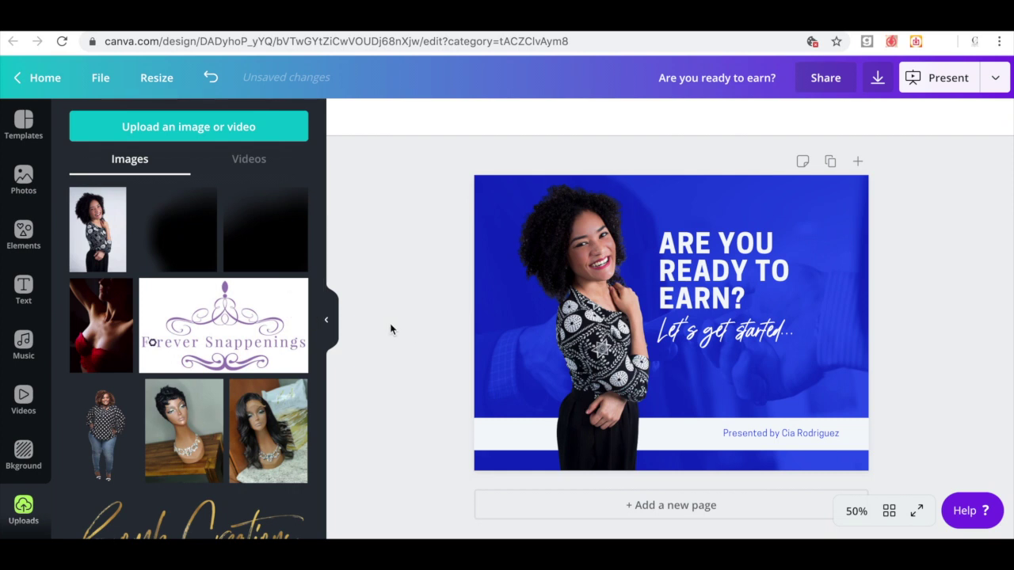
- Lower the tagline and align it under the heading
click(330, 325)
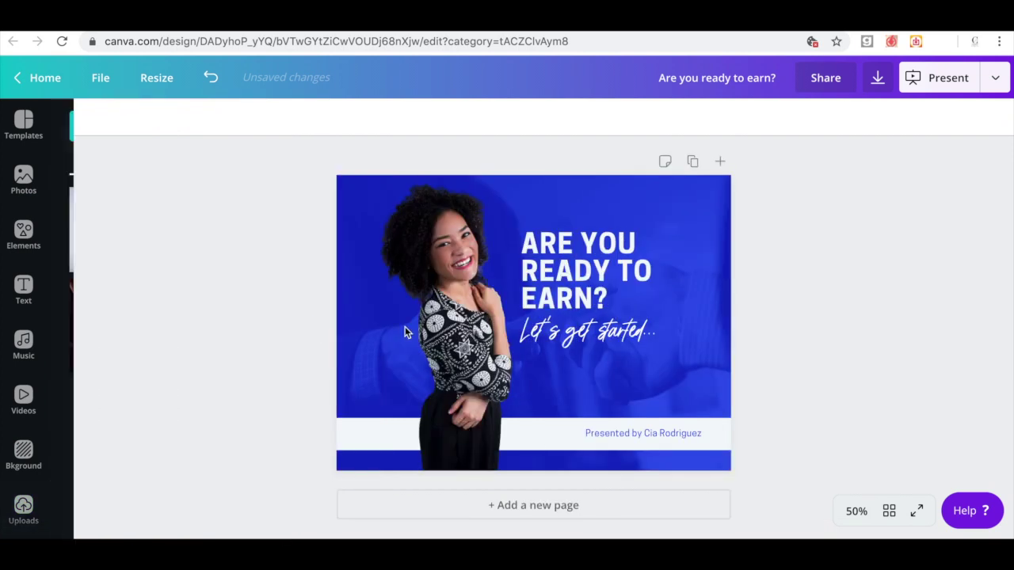
click(627, 332)
drag(627, 333, 619, 341)
drag(585, 274, 594, 284)
click(784, 368)
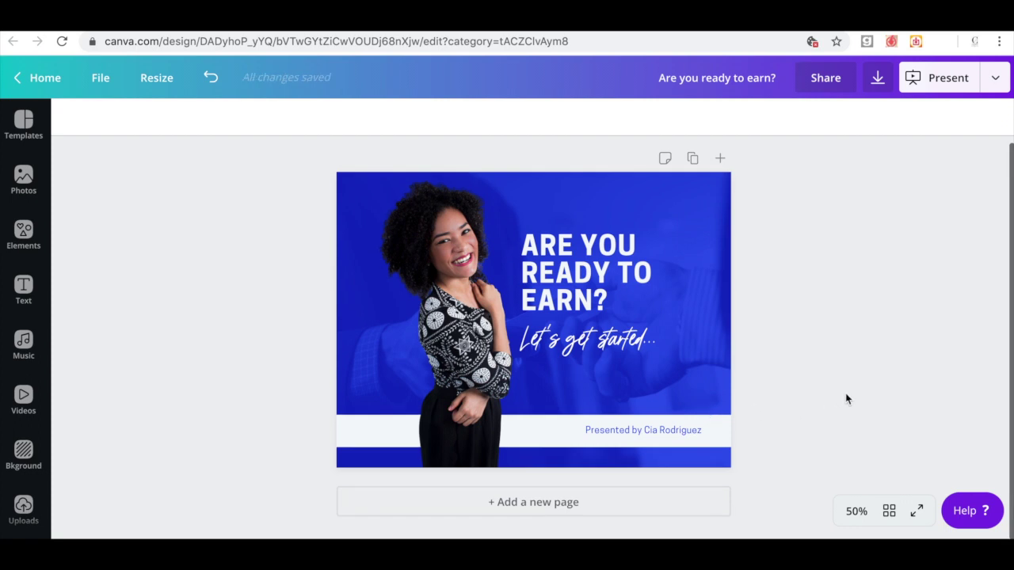
- Delete the presenter credit strip and enlarge the woman's photo, shifting it left and down
click(618, 433)
key(Delete)
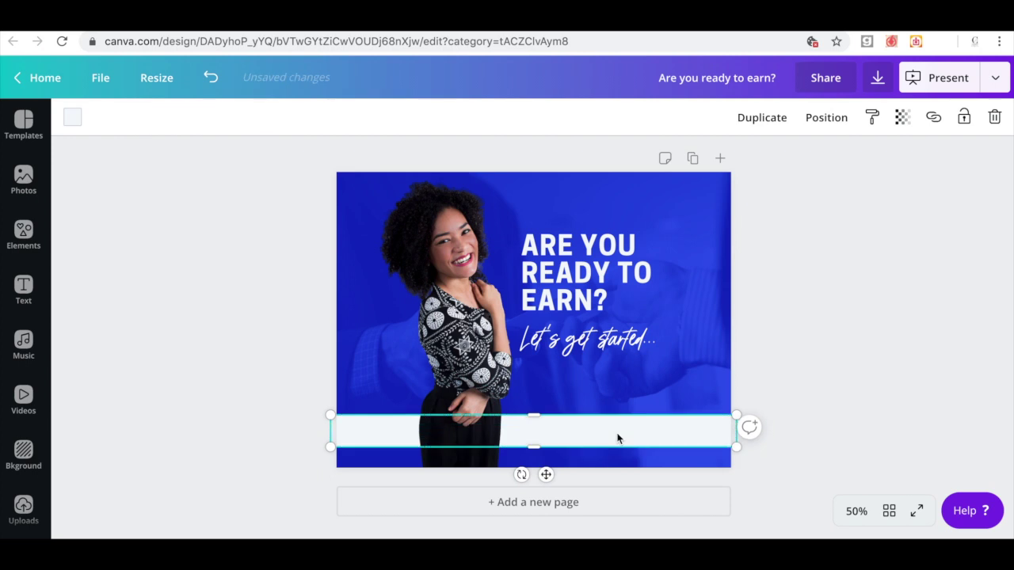
key(Delete)
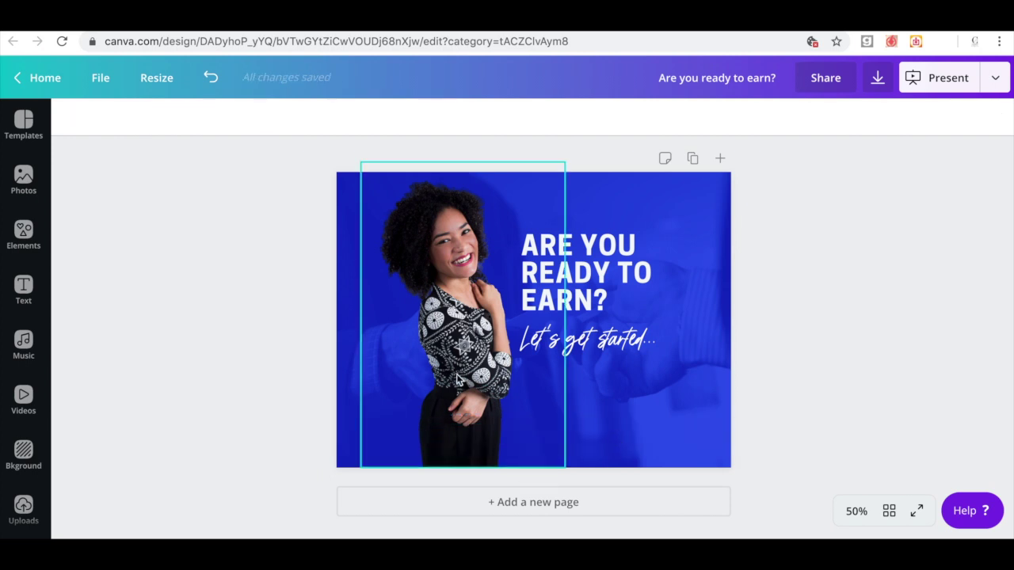
click(489, 277)
drag(567, 164, 590, 150)
drag(481, 232, 476, 256)
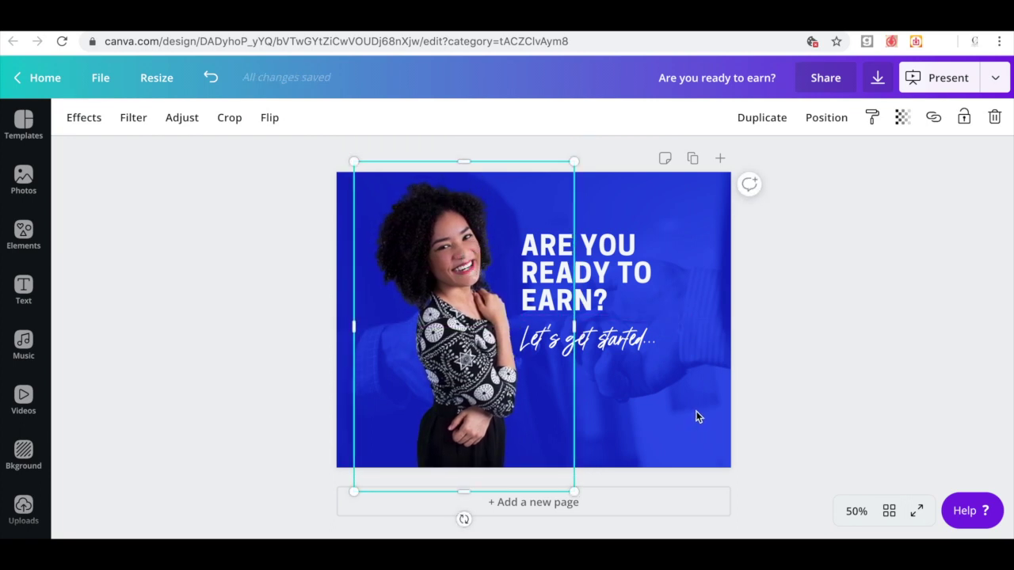
click(699, 415)
- Change the slide background from blue to custom hot pink #eb09a5
click(72, 118)
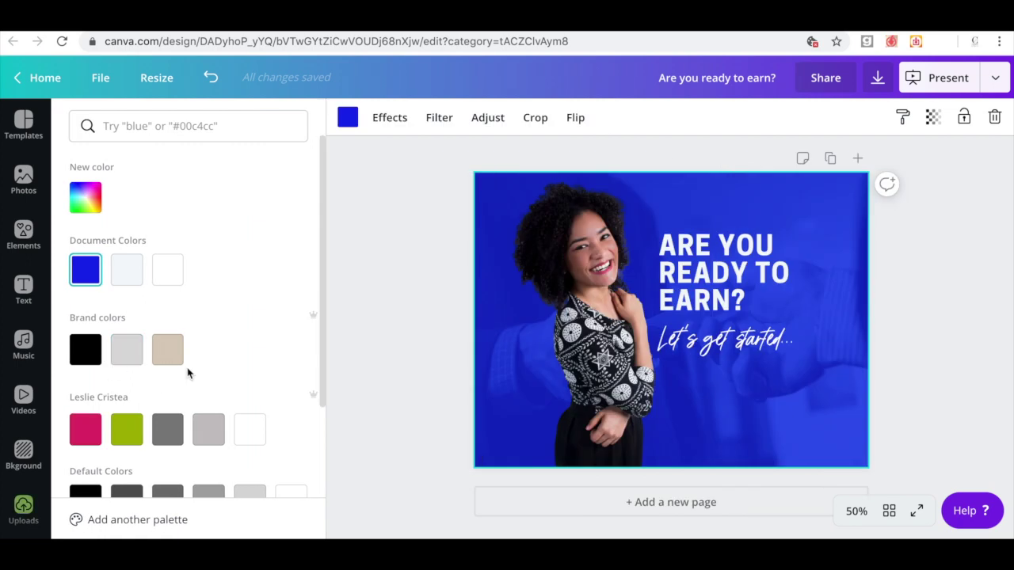
click(85, 198)
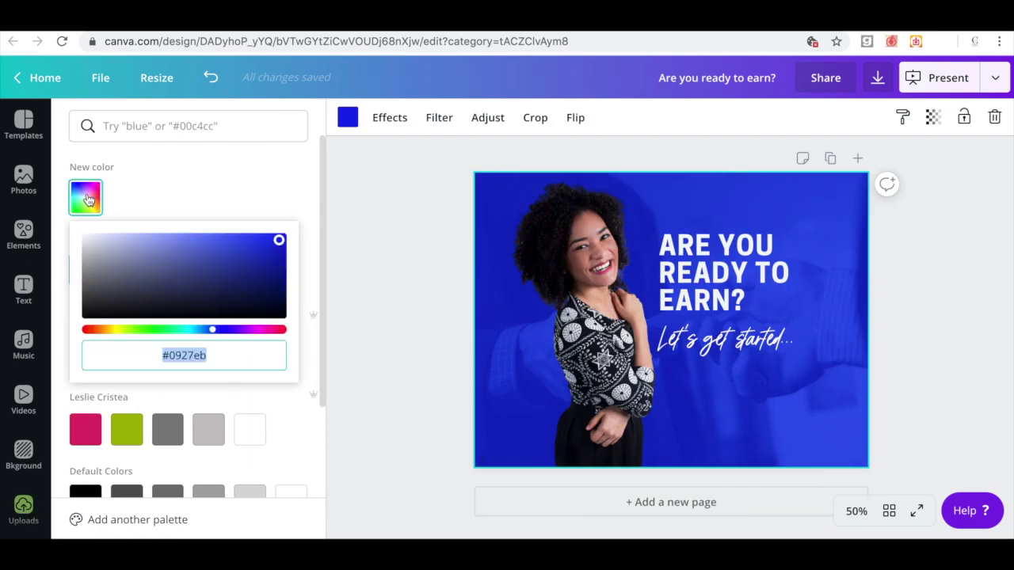
click(260, 331)
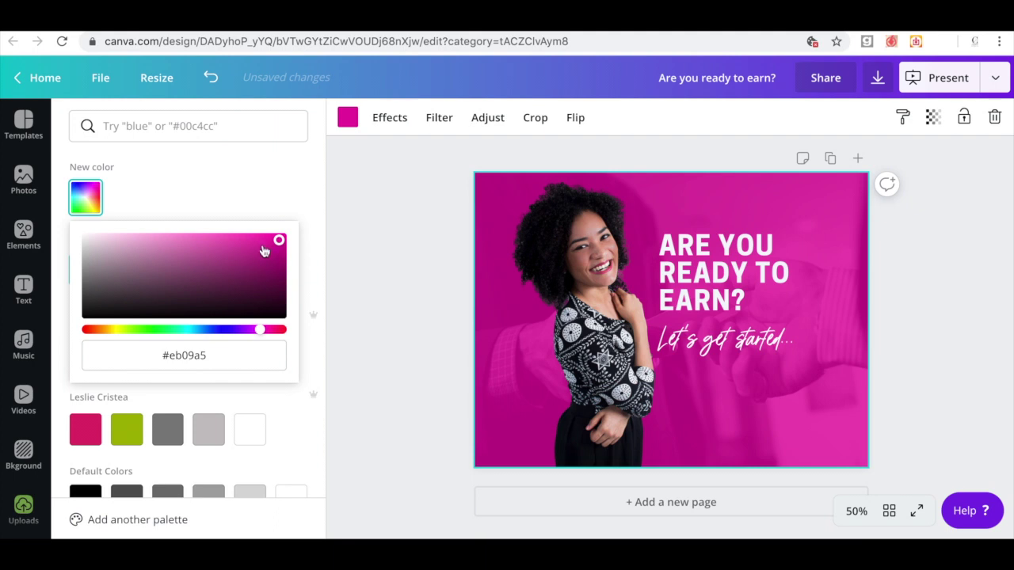
click(385, 297)
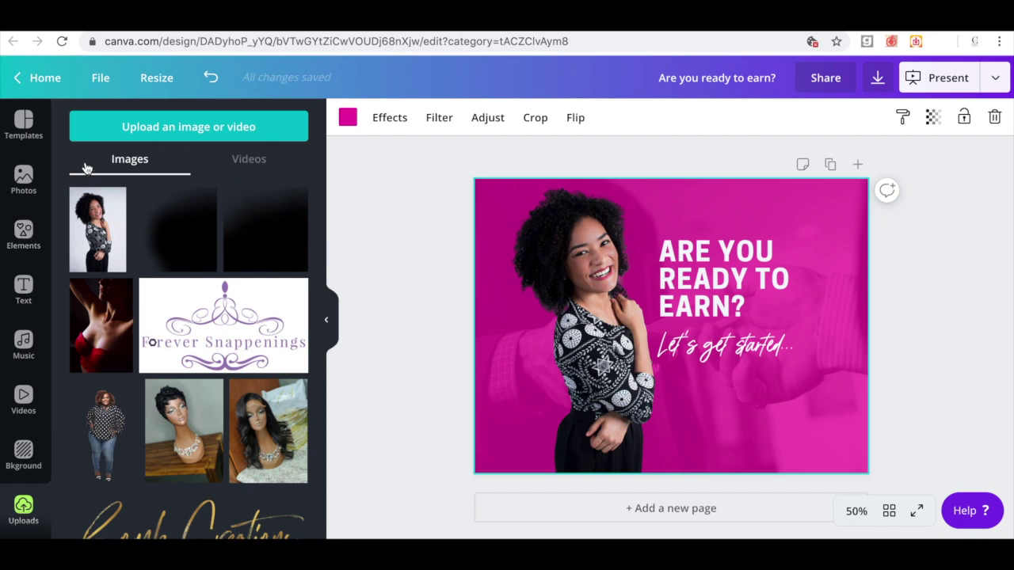
click(23, 184)
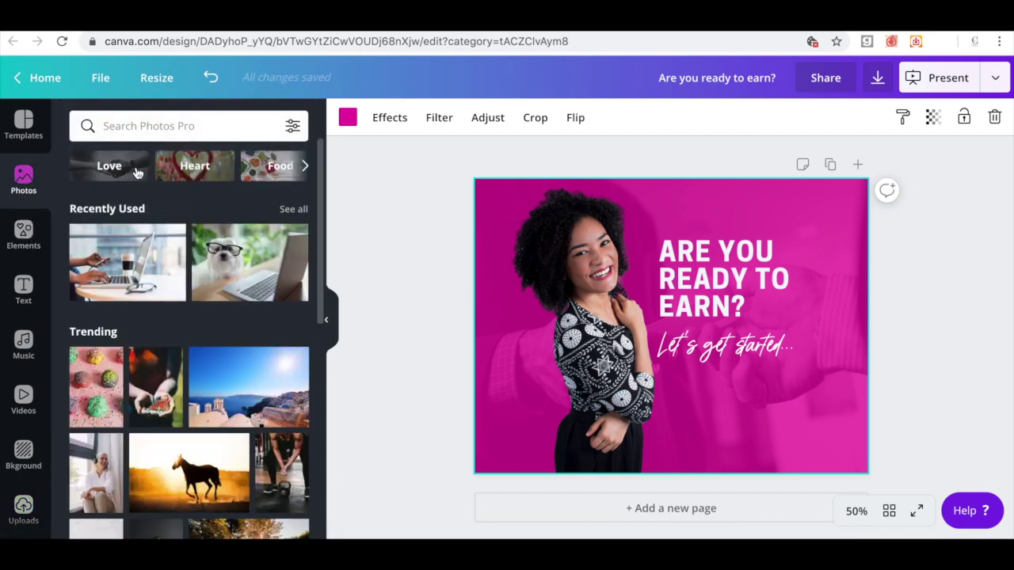
- Search Canva's stock photos for laptop images
click(192, 127)
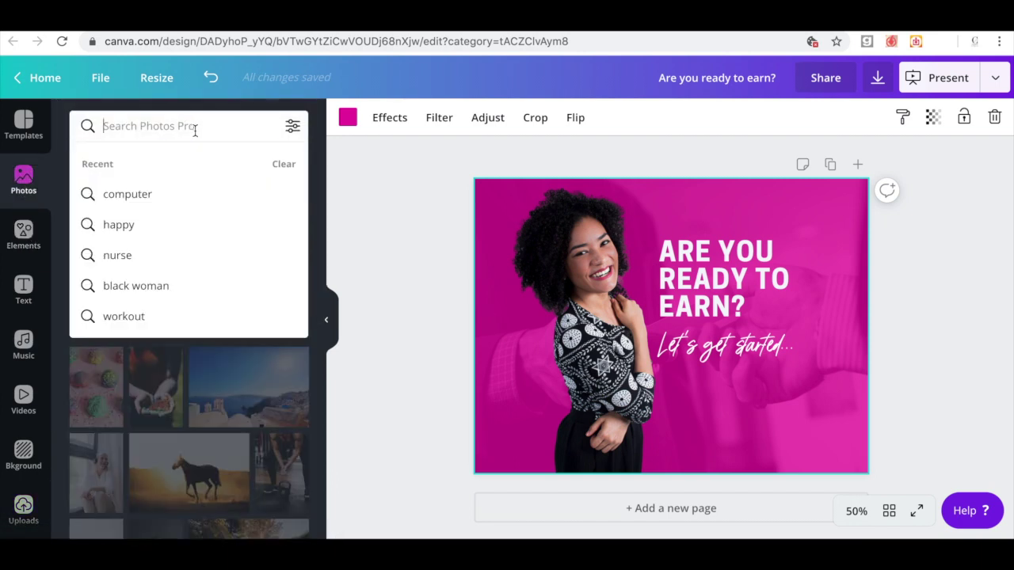
click(141, 198)
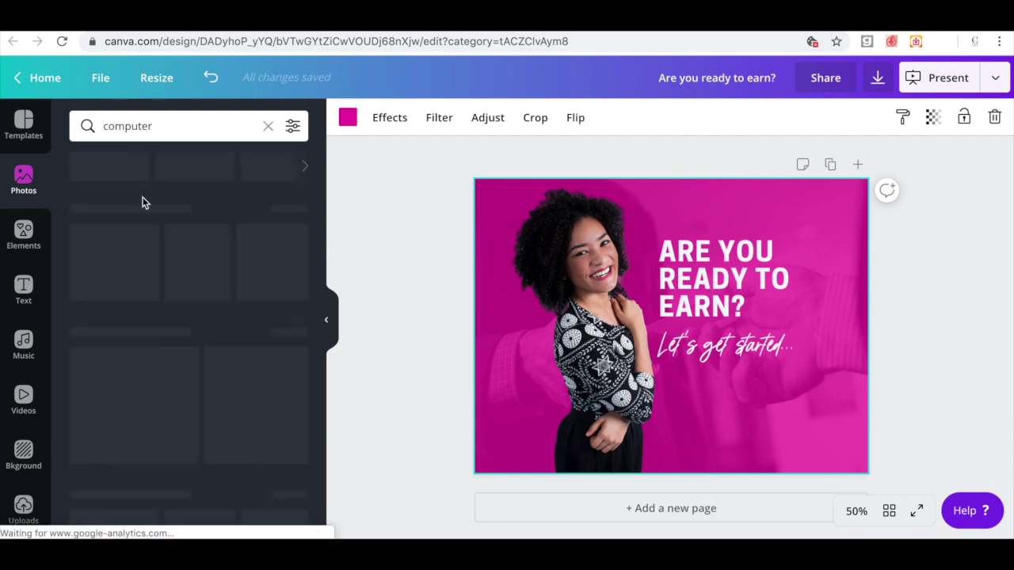
click(120, 167)
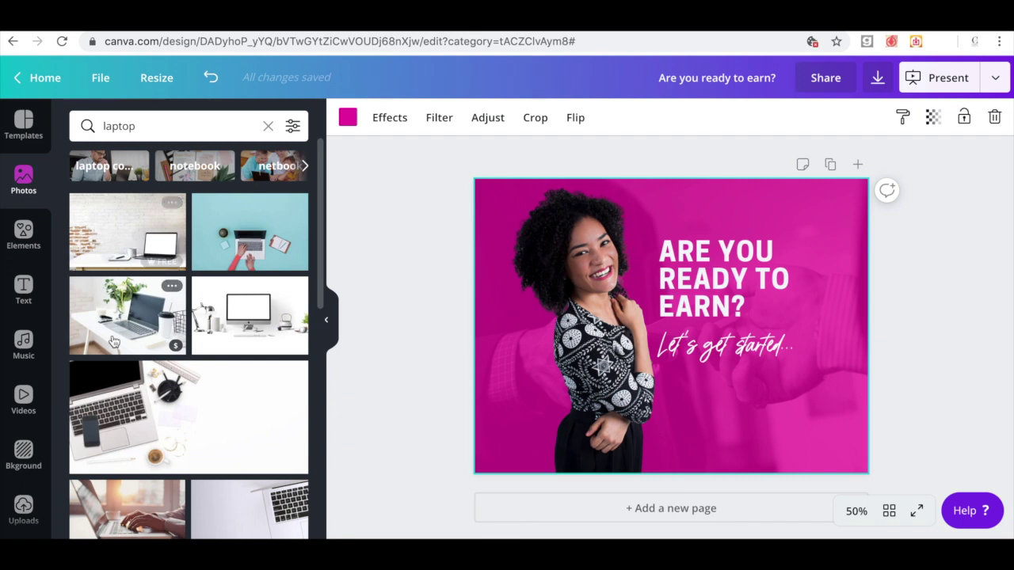
scroll(113, 340, down, 2)
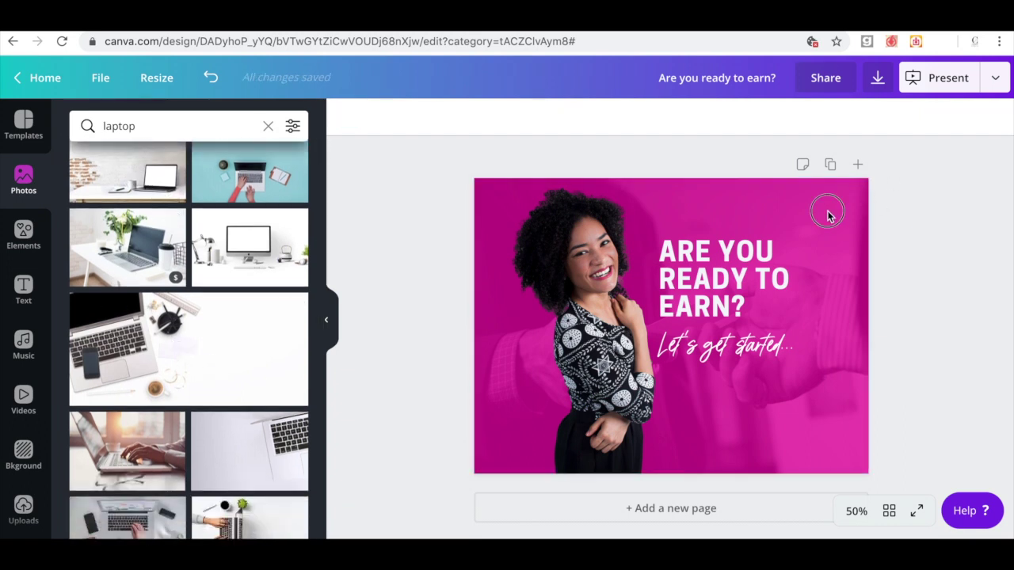
- Delete the faded handshake background photo, leaving plain magenta
double_click(840, 268)
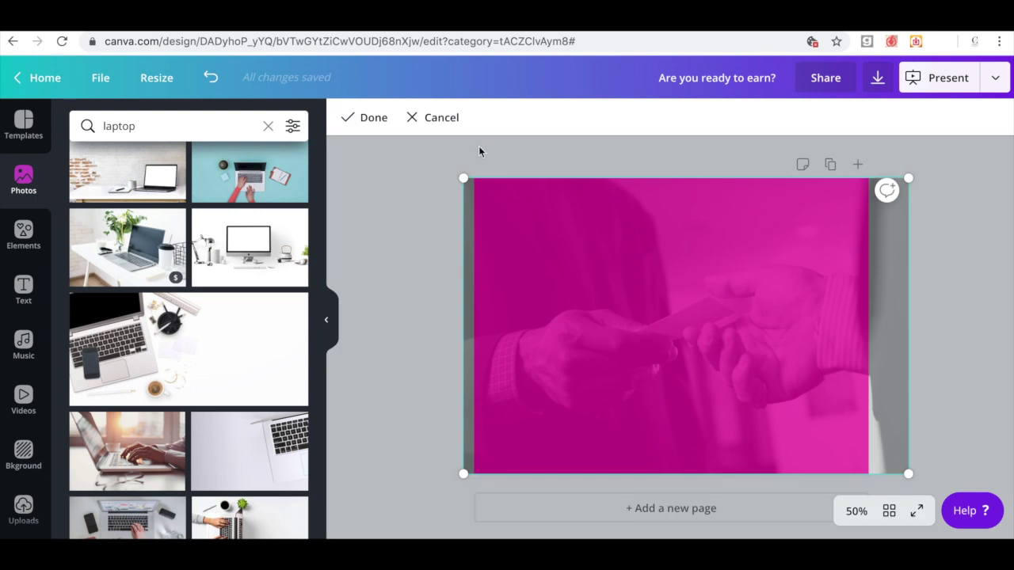
click(370, 121)
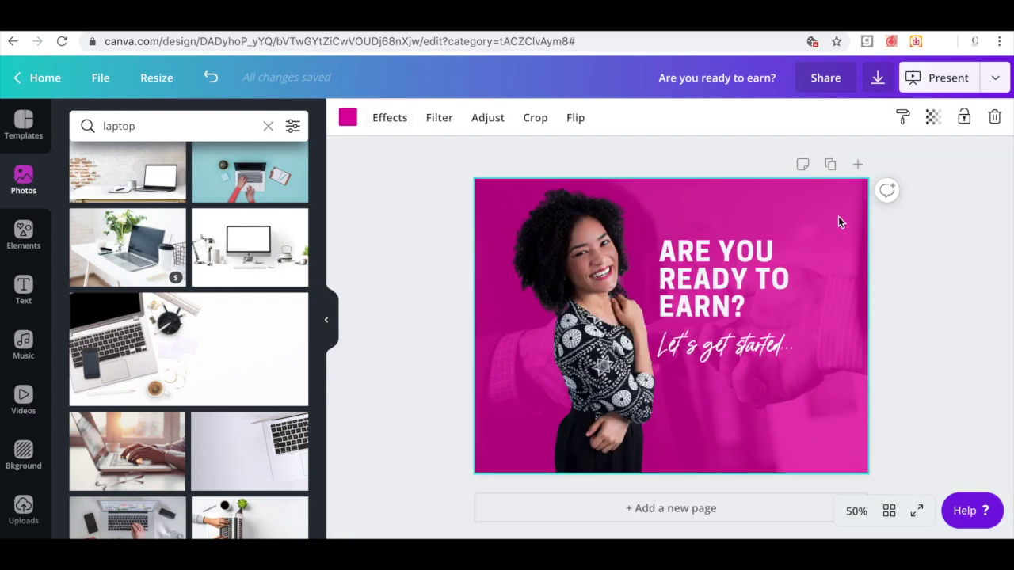
key(Delete)
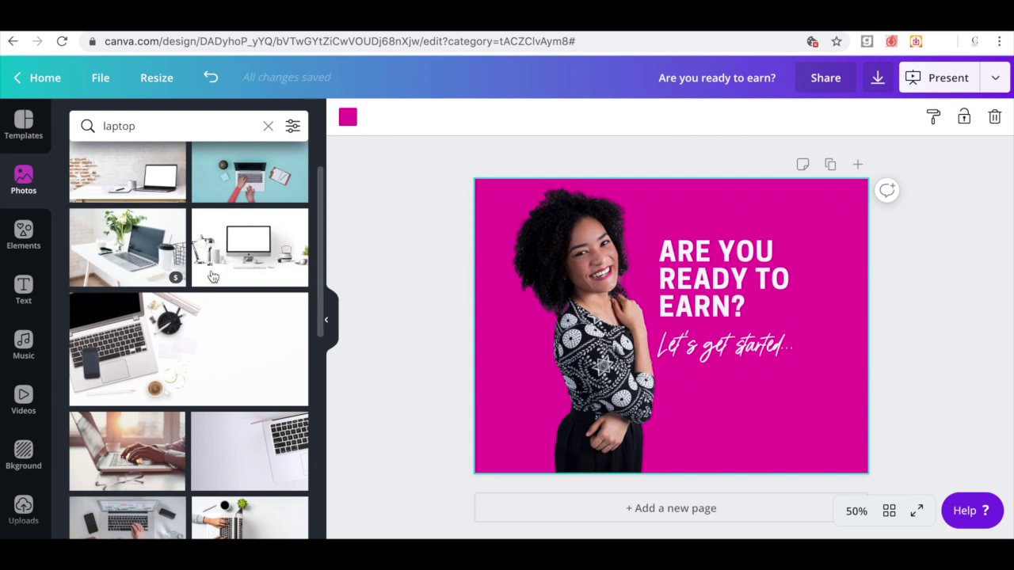
- Add the flat-lay laptop photo and enlarge it over the pink page
click(120, 360)
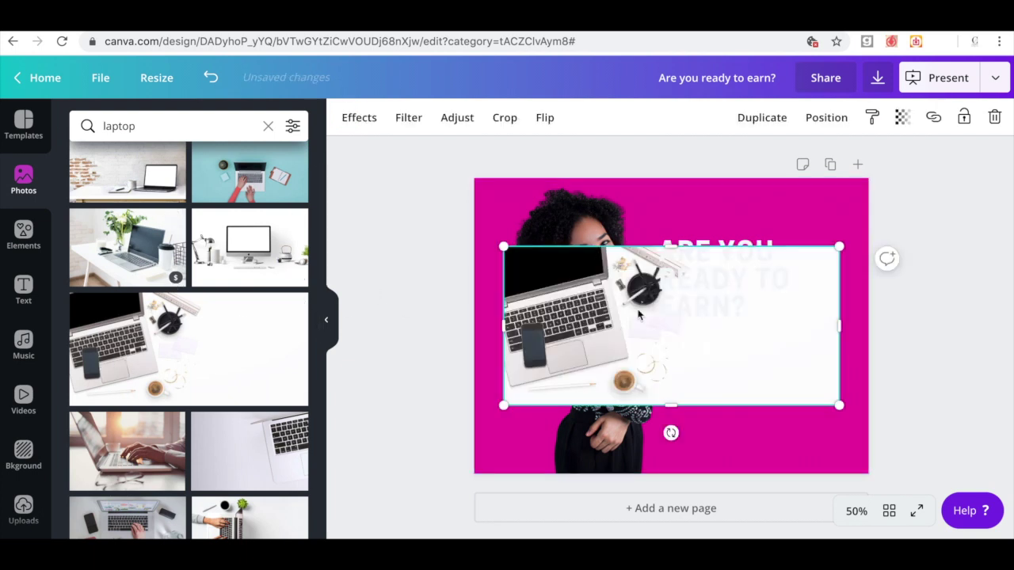
drag(839, 246, 955, 243)
drag(847, 352, 705, 396)
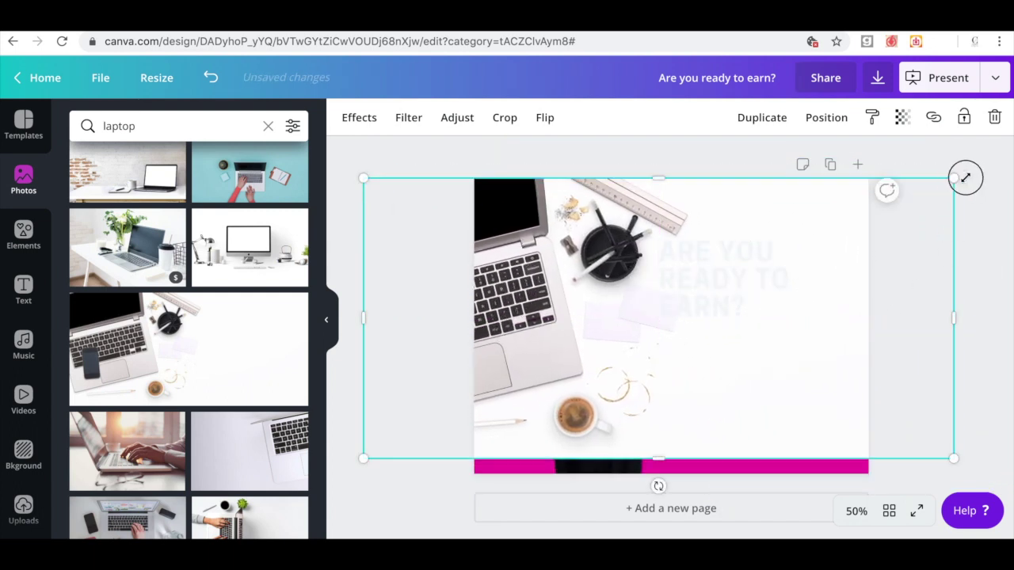
drag(966, 177, 991, 166)
drag(817, 404, 832, 424)
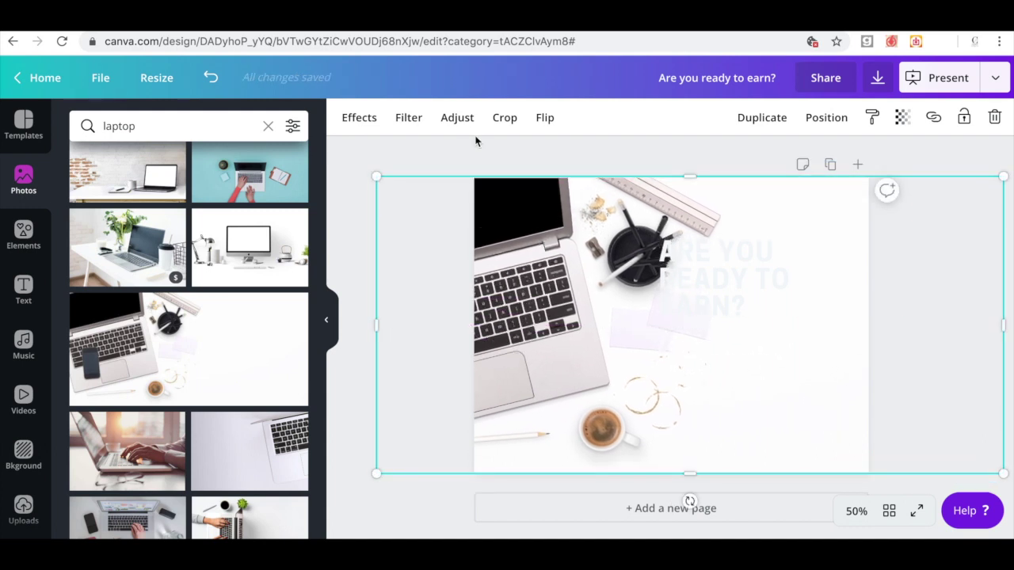
- Mirror the laptop photo horizontally and shift it left across the page
click(544, 118)
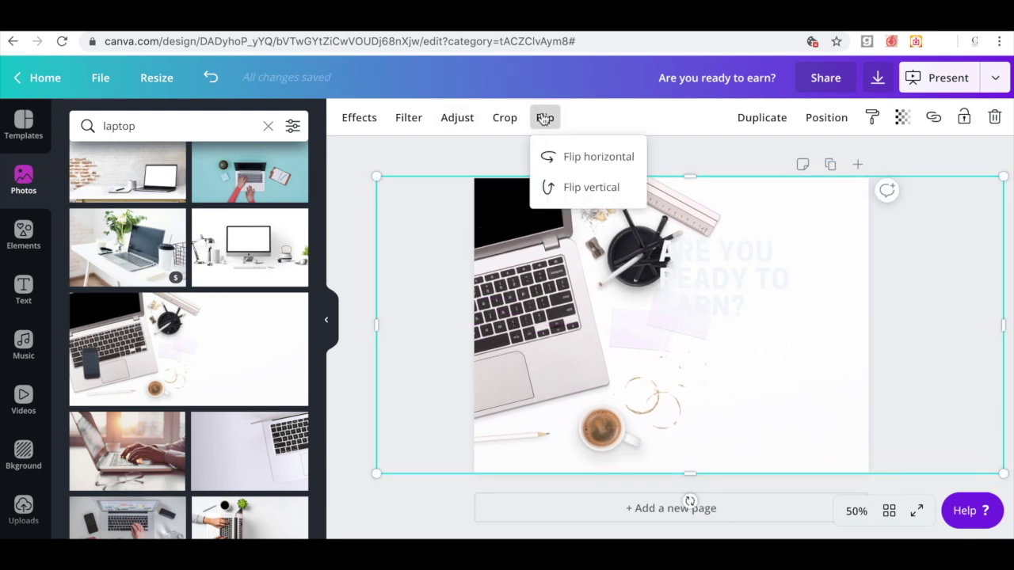
click(563, 163)
click(914, 293)
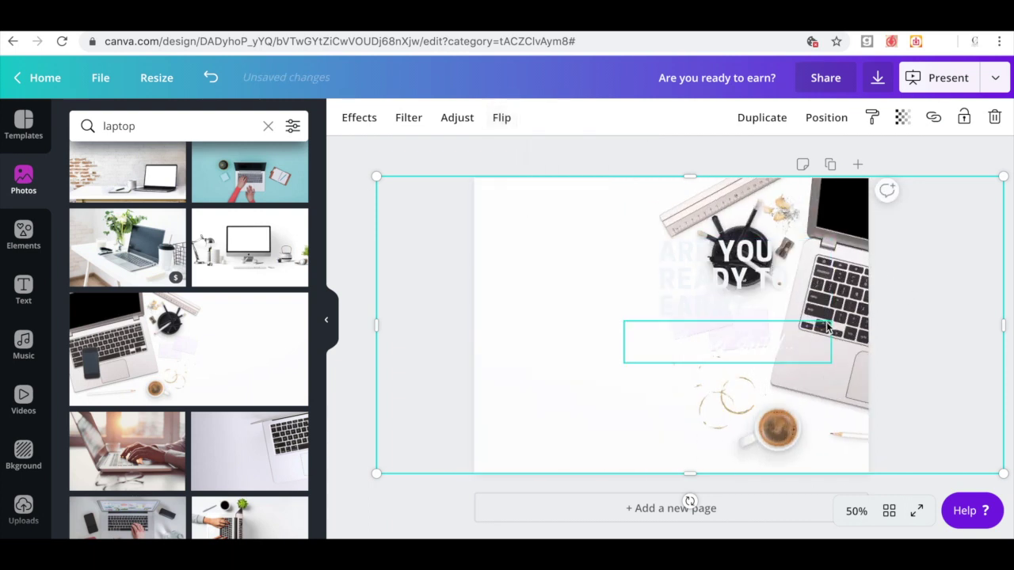
drag(857, 274, 790, 271)
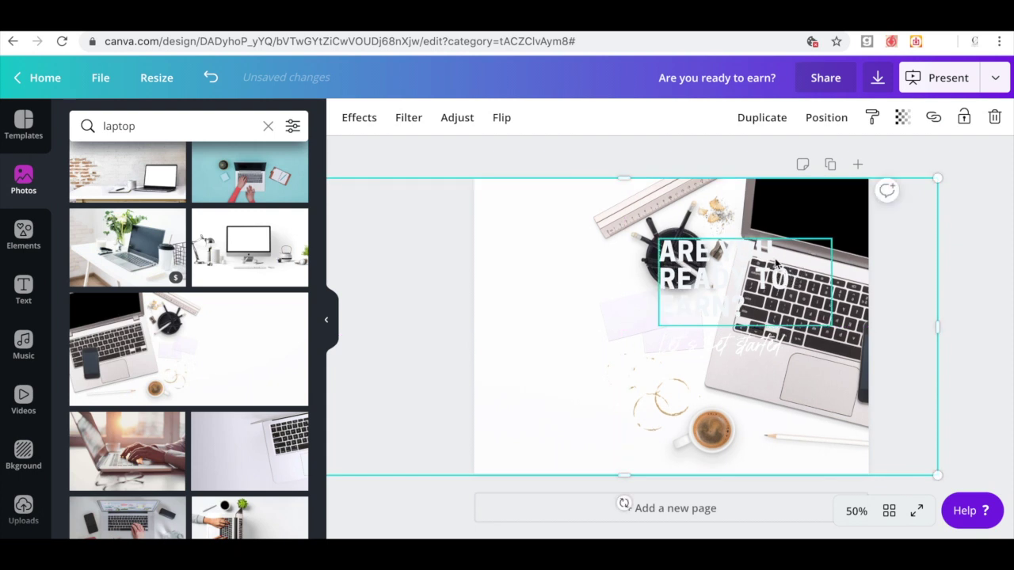
- Apply the Street filter to the laptop photo and lower its transparency to 16
click(408, 119)
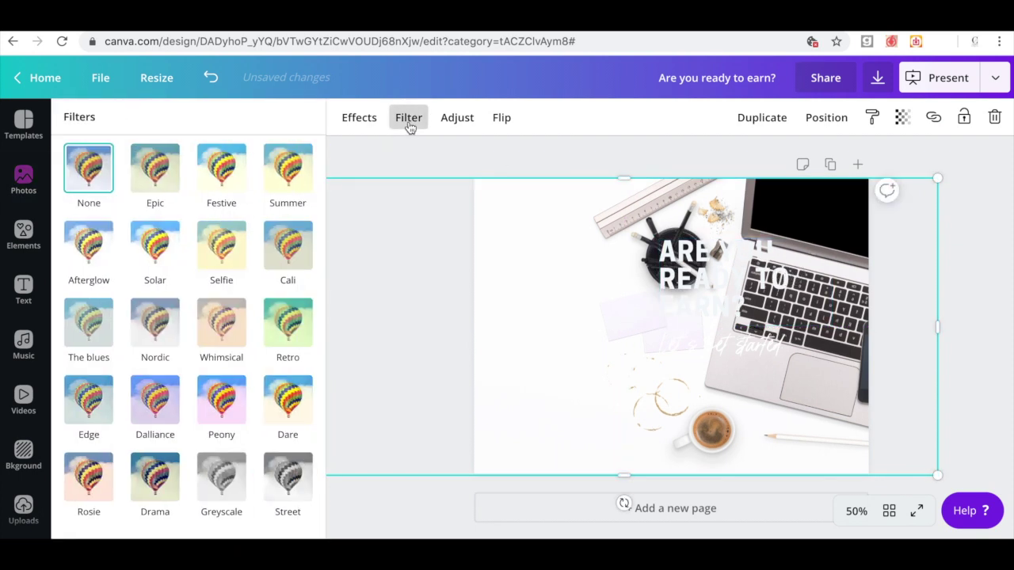
click(275, 487)
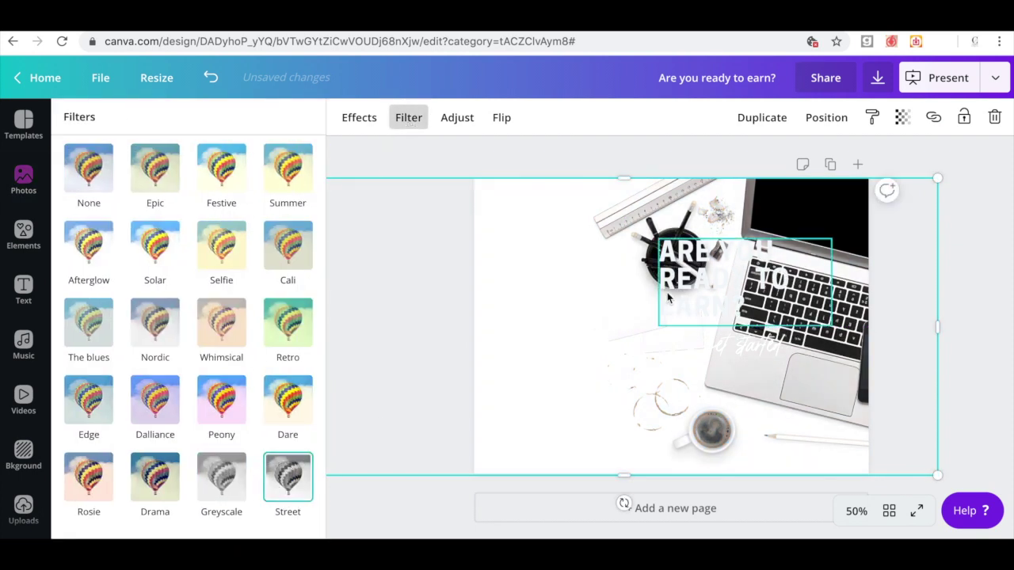
click(902, 117)
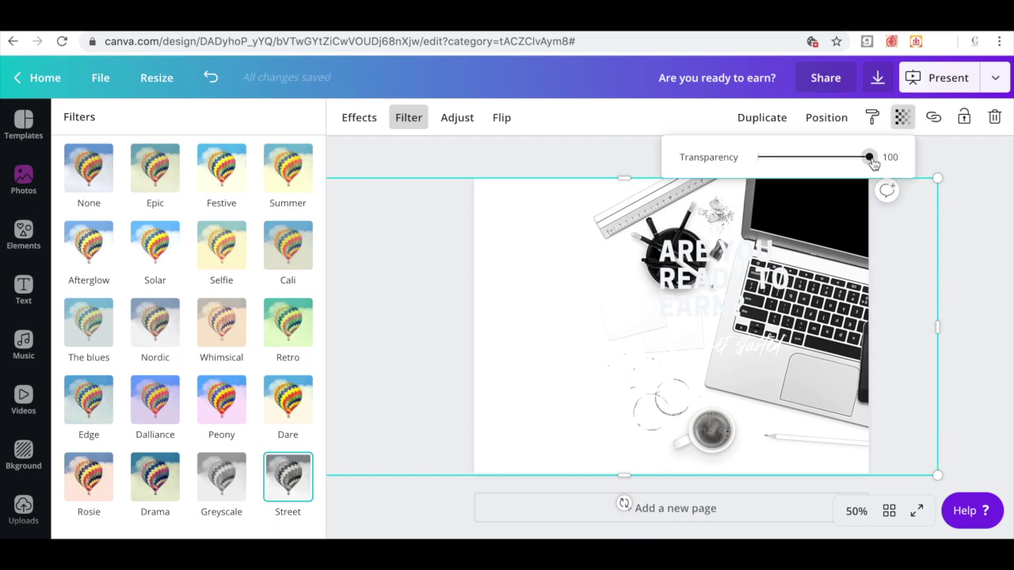
click(870, 161)
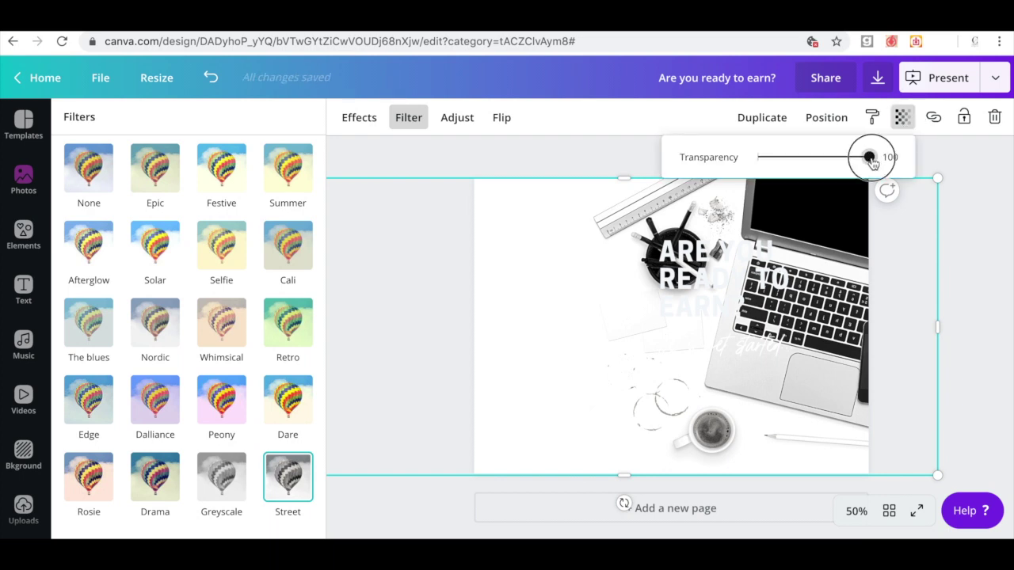
drag(871, 161, 776, 184)
- Send the laptop photo backward so it sits behind the woman
click(997, 315)
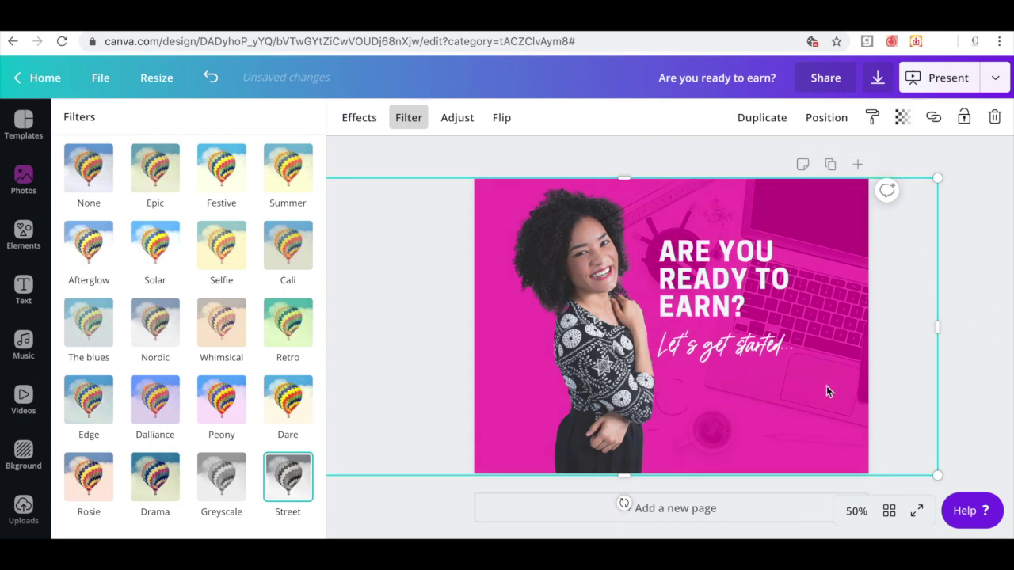
click(826, 118)
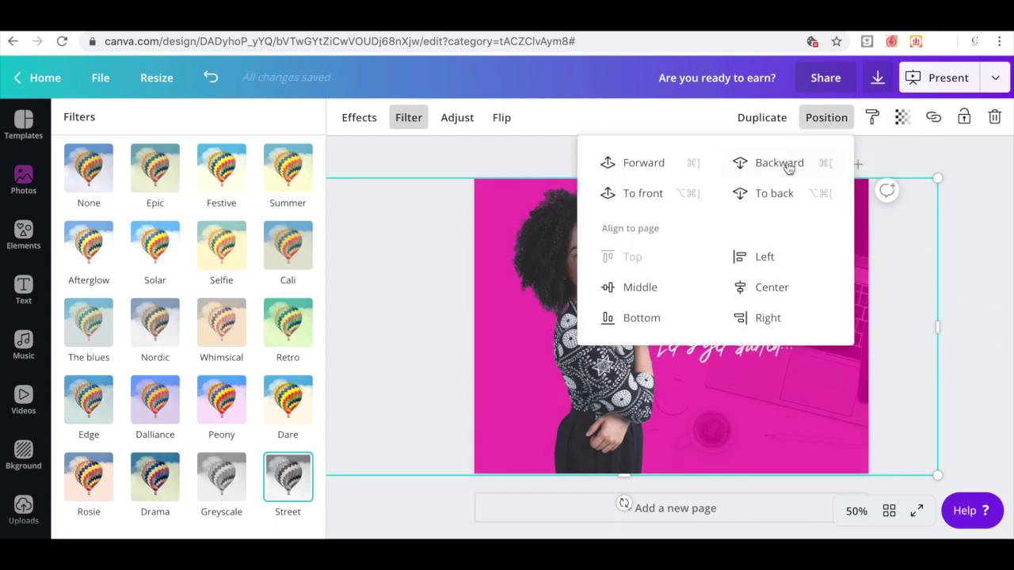
click(775, 193)
click(956, 333)
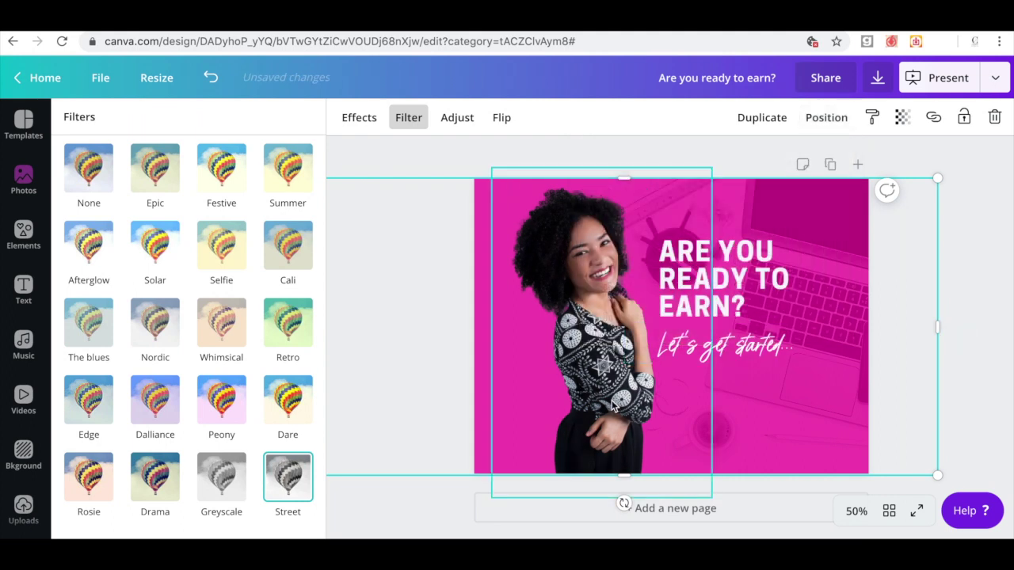
- Enlarge and reposition the laptop backdrop so its keyboard sits behind the headline
drag(827, 417, 810, 420)
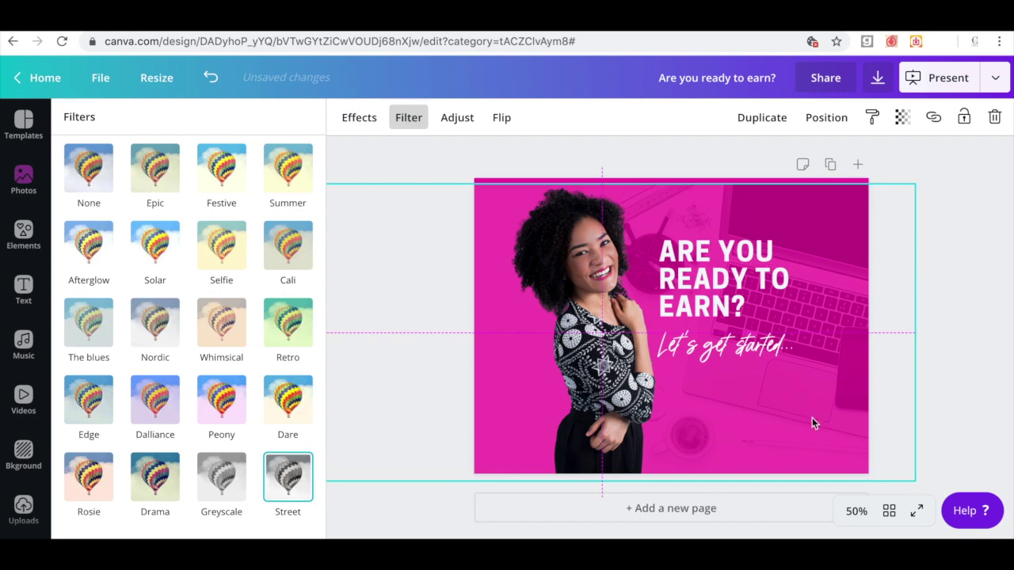
drag(916, 183, 994, 147)
drag(824, 388, 756, 400)
click(962, 407)
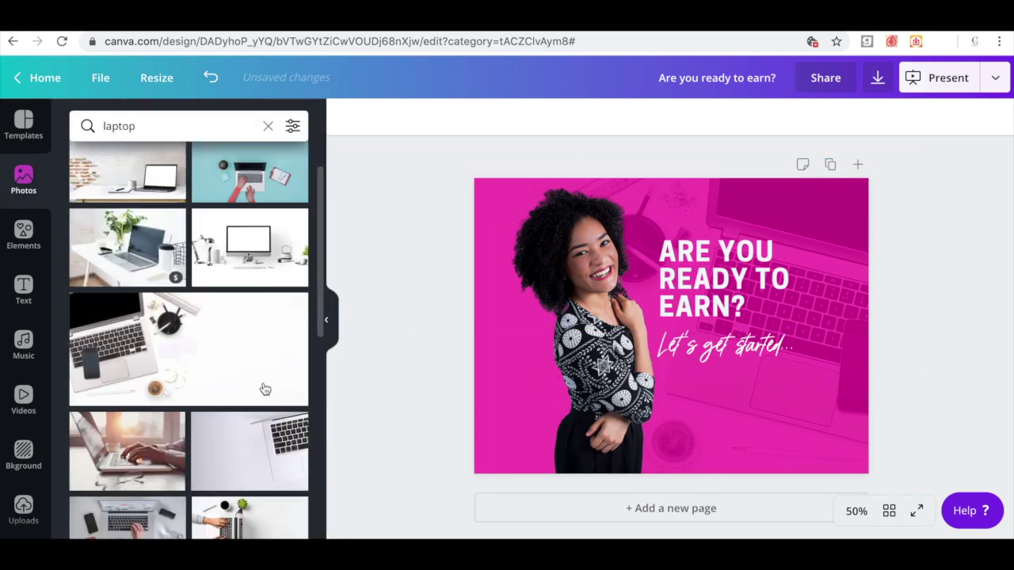
click(326, 331)
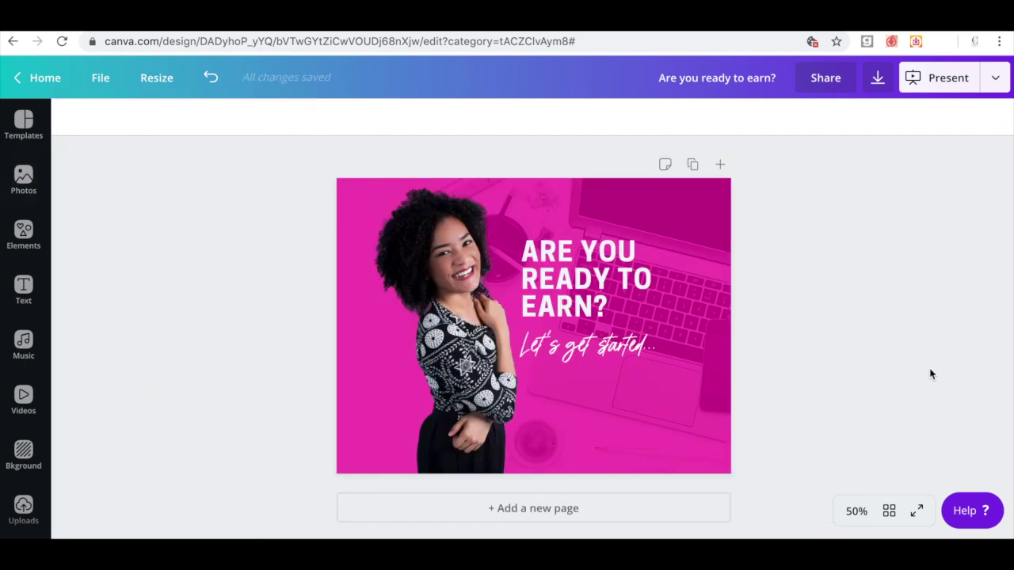
- Download the 'Are you ready to earn?' design with PNG as the file type
click(992, 84)
click(865, 190)
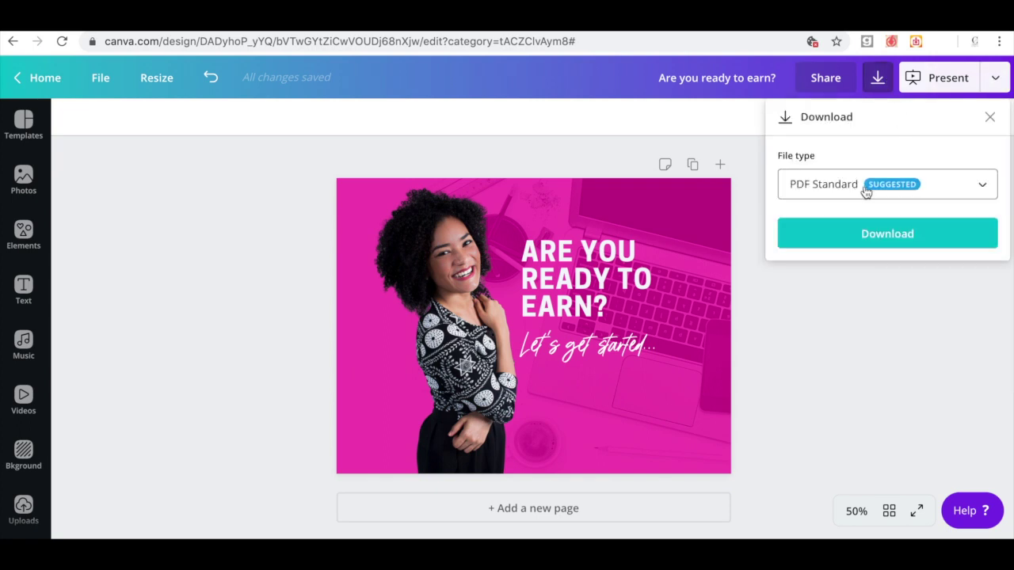
click(948, 190)
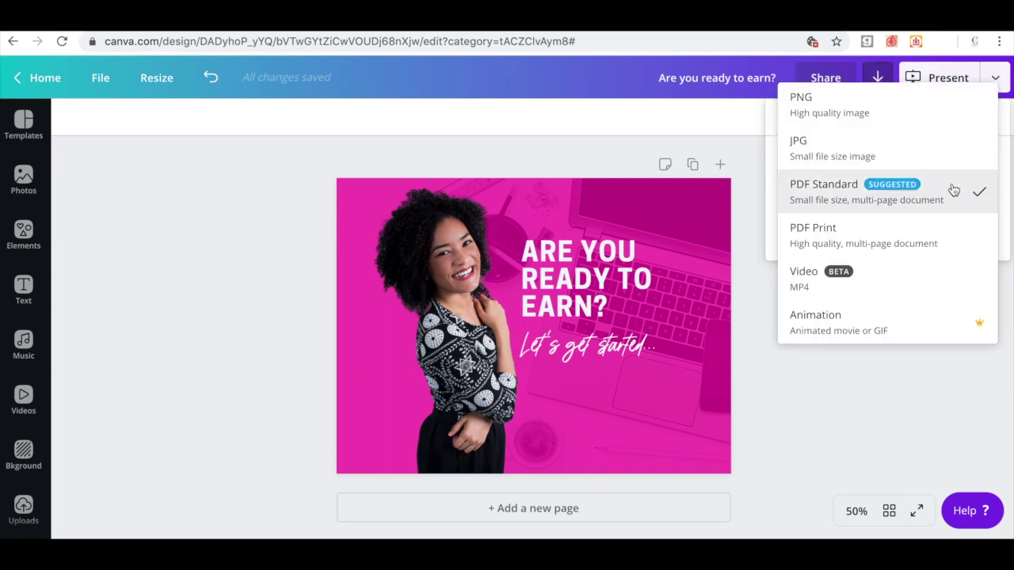
click(891, 119)
click(886, 372)
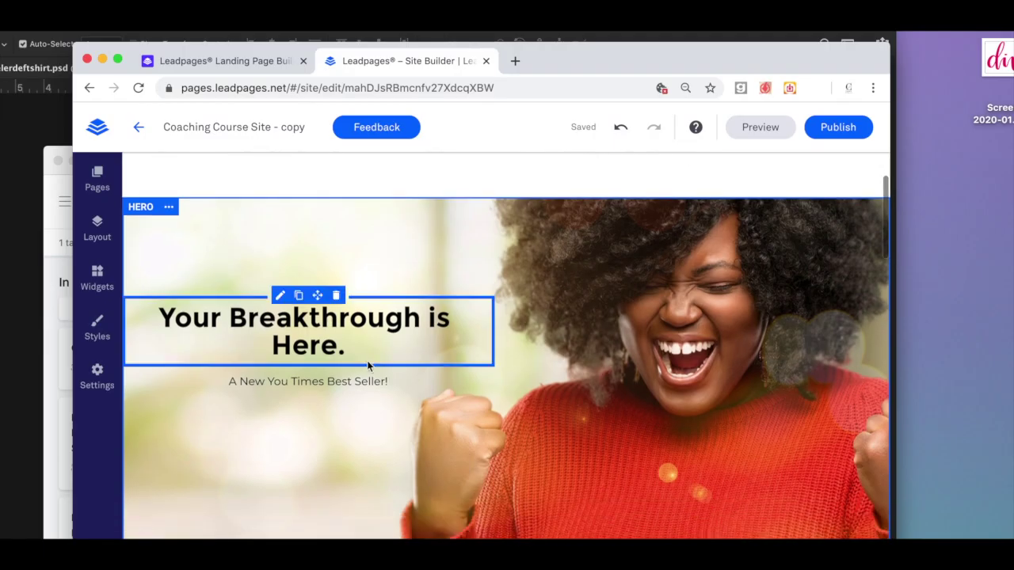
- Scroll to the 'Your Breakthrough is Here.' hero section and bring up its options
scroll(342, 394, up, 1)
scroll(343, 396, down, 2)
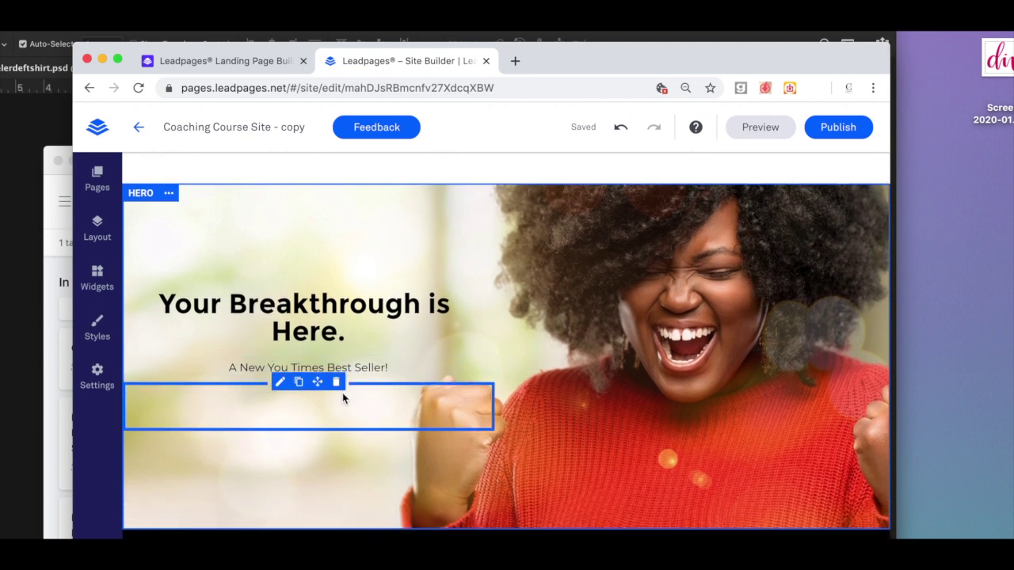
scroll(343, 397, up, 3)
scroll(420, 396, down, 2)
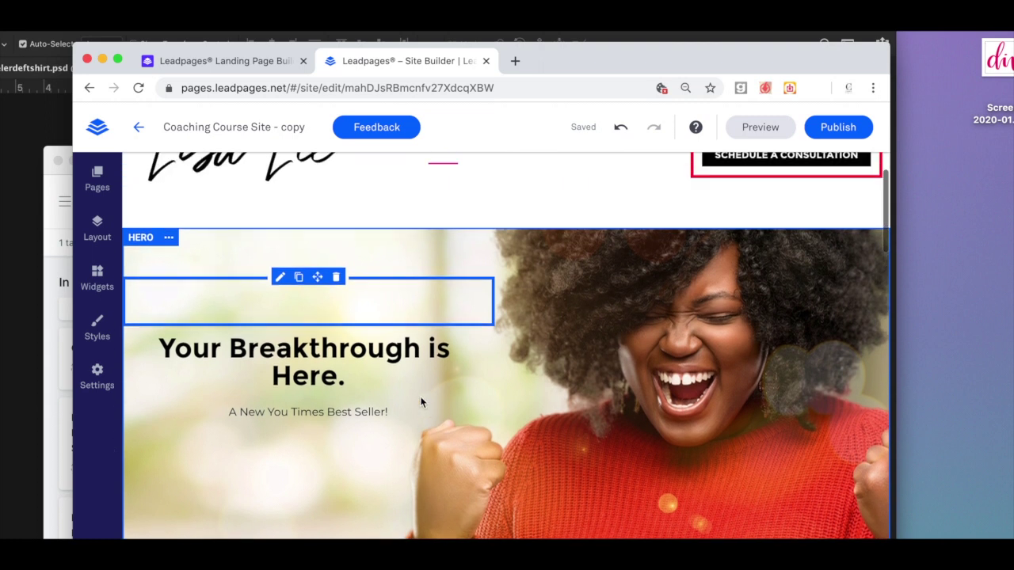
scroll(420, 396, up, 1)
scroll(420, 402, down, 3)
scroll(420, 402, up, 2)
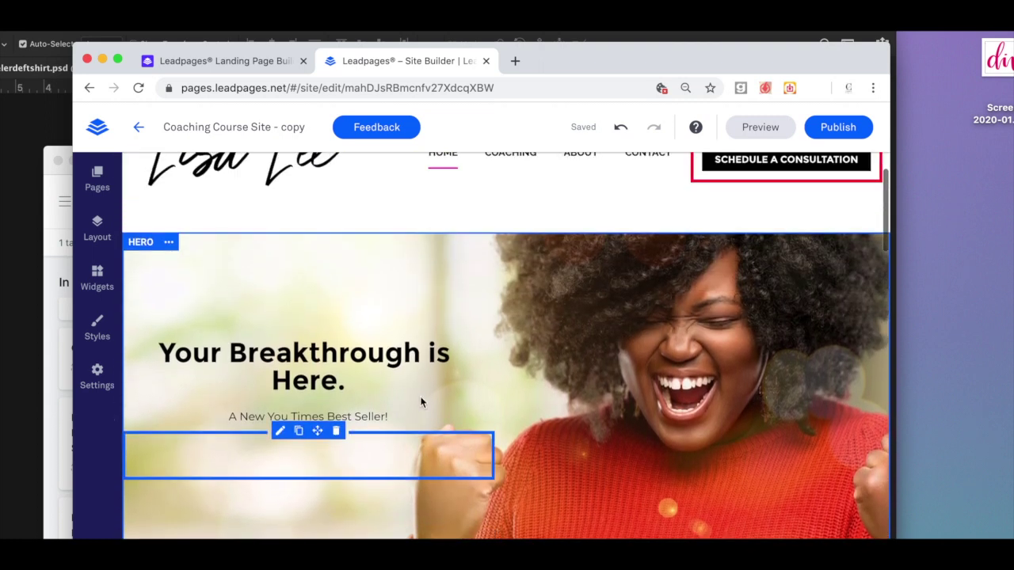
click(167, 245)
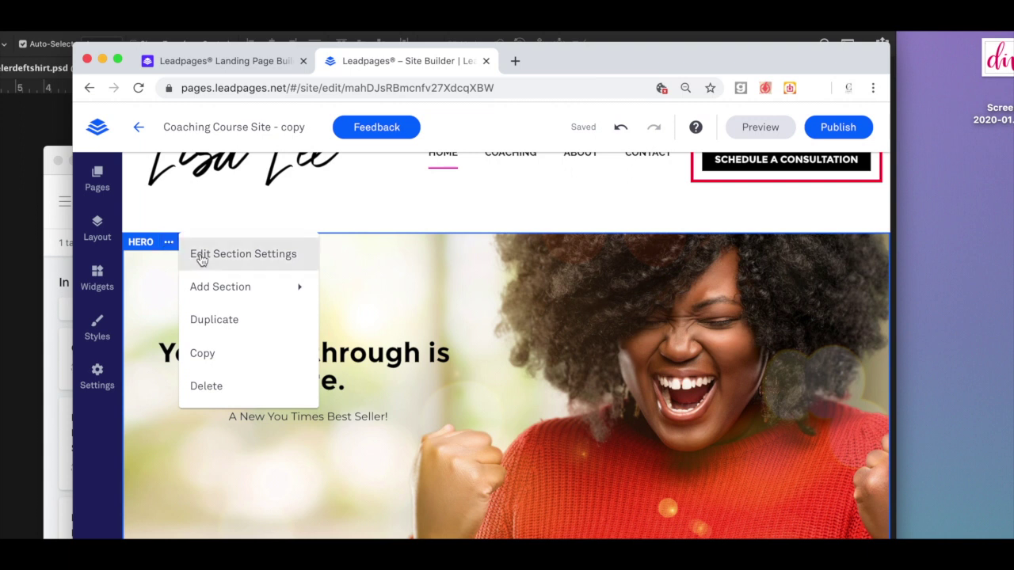
- Upload the exported 'Are you ready to earn' PNG and insert it as the hero background
click(200, 254)
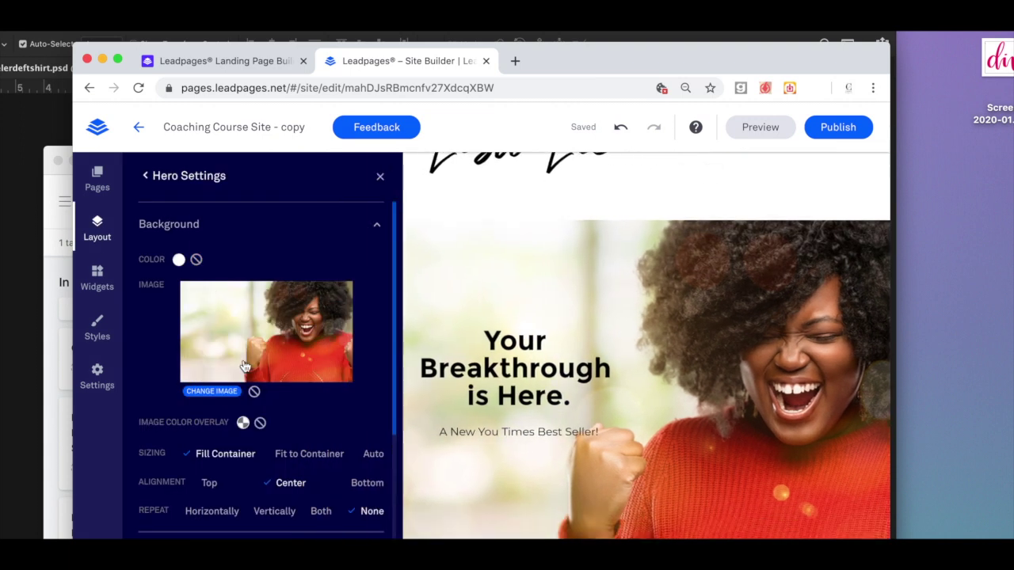
click(222, 392)
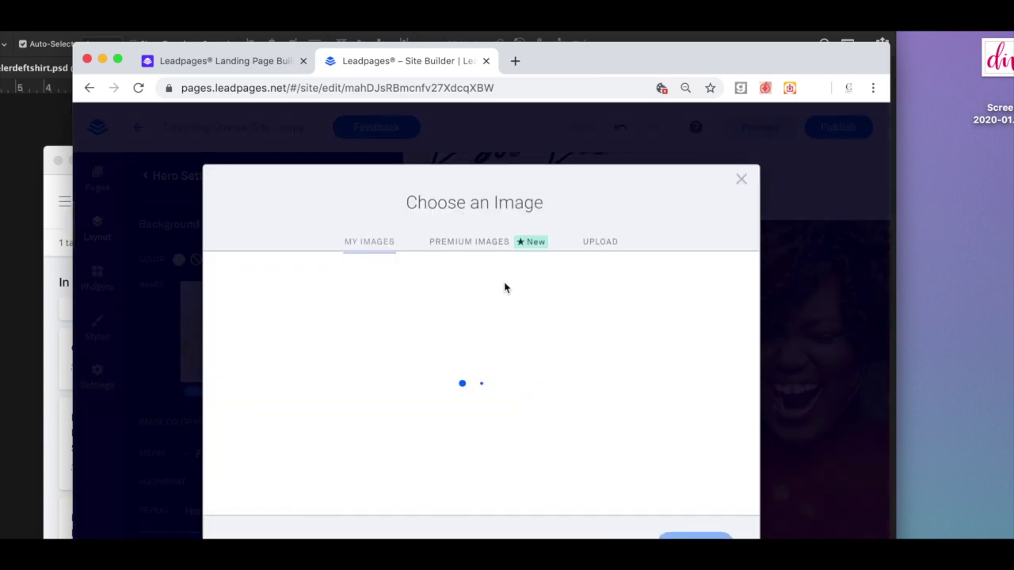
click(592, 244)
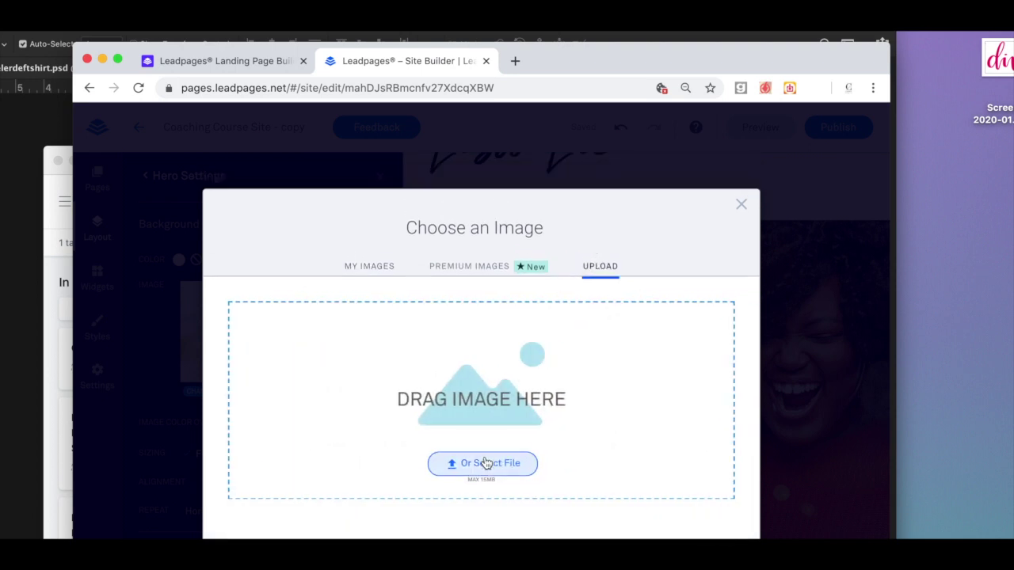
click(482, 464)
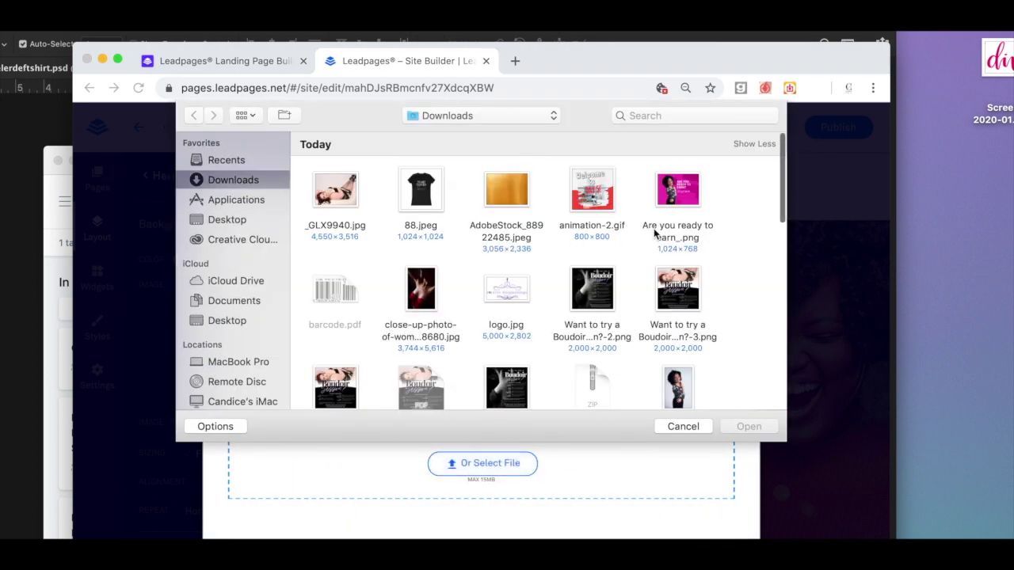
click(678, 213)
click(751, 425)
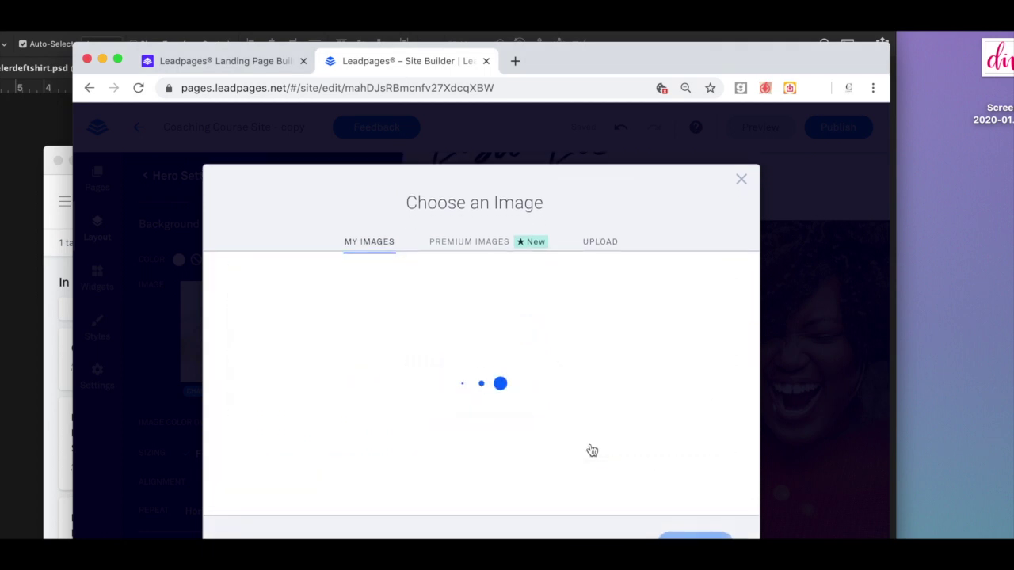
click(689, 526)
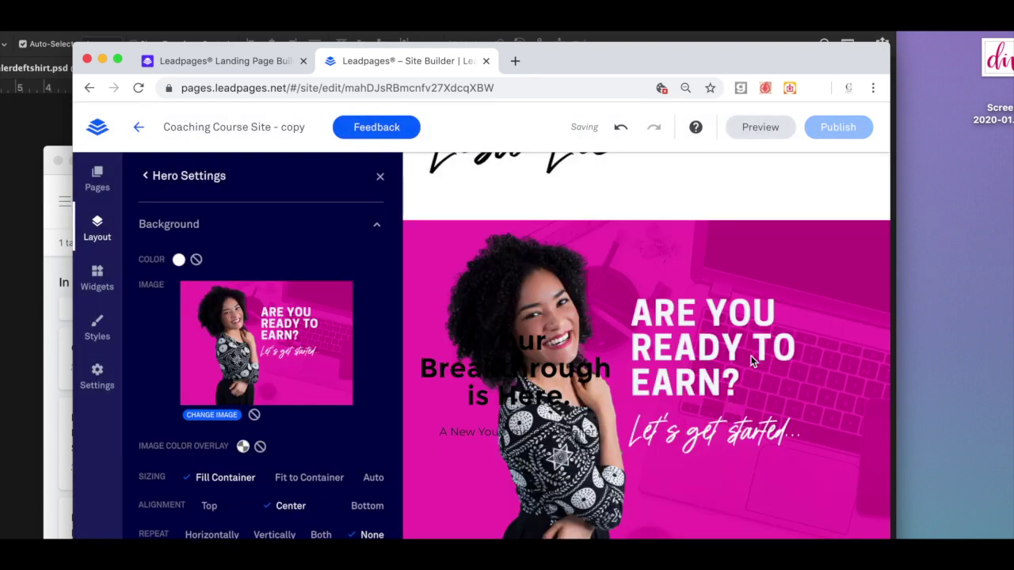
click(380, 176)
- Remove the hero section's right padding in its section settings
scroll(594, 298, down, 5)
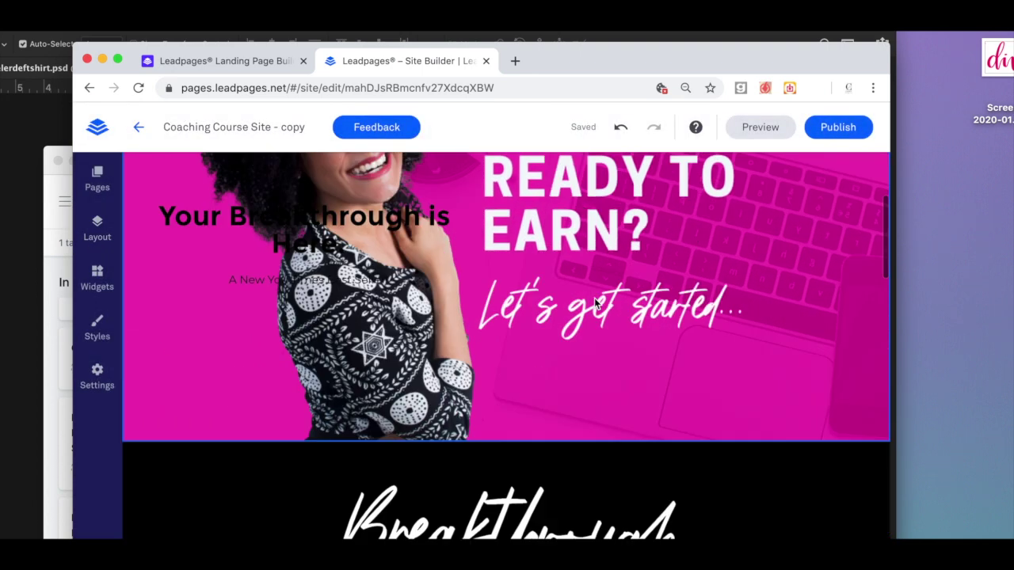
scroll(594, 297, up, 5)
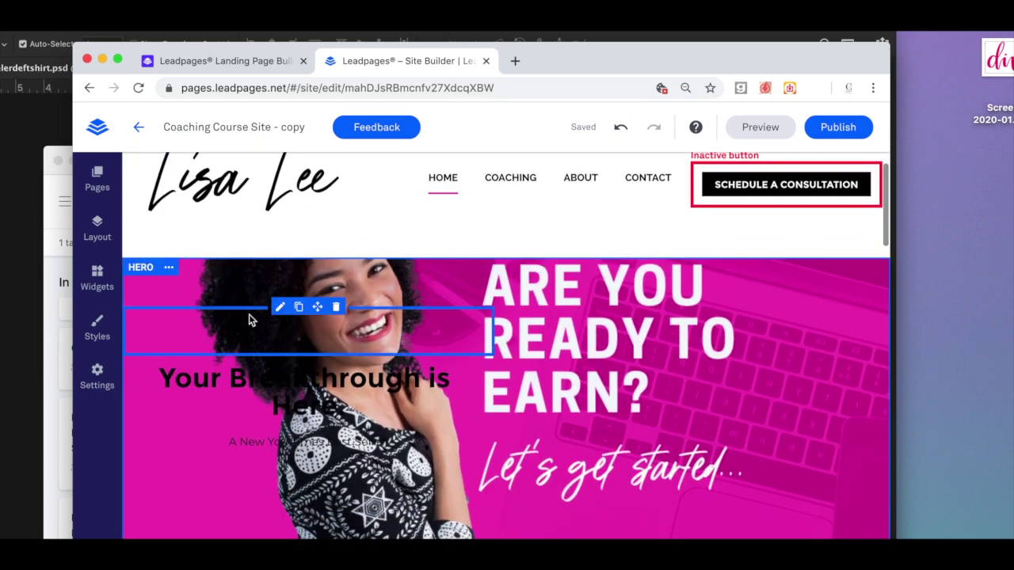
click(247, 311)
click(219, 402)
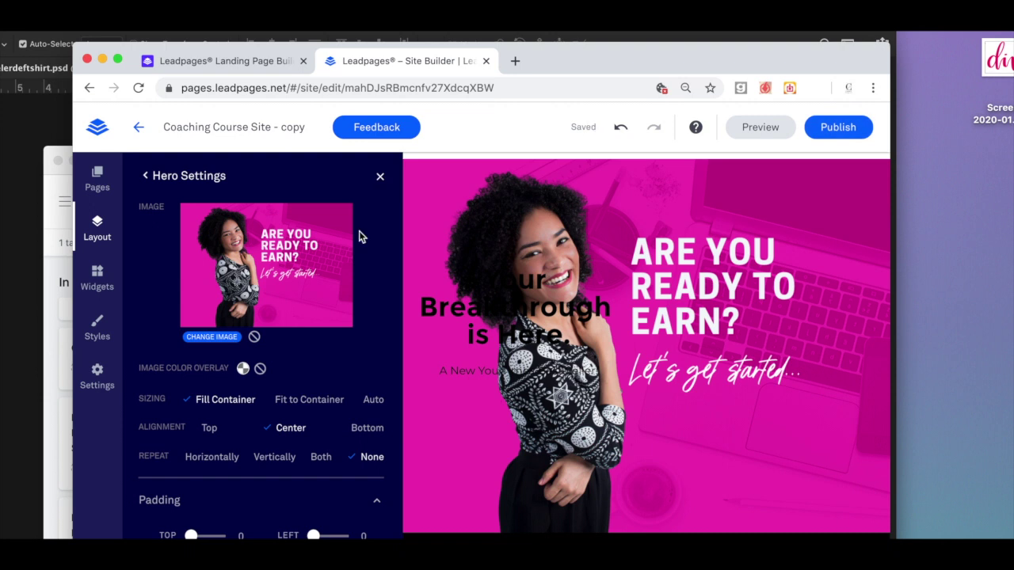
scroll(304, 434, down, 4)
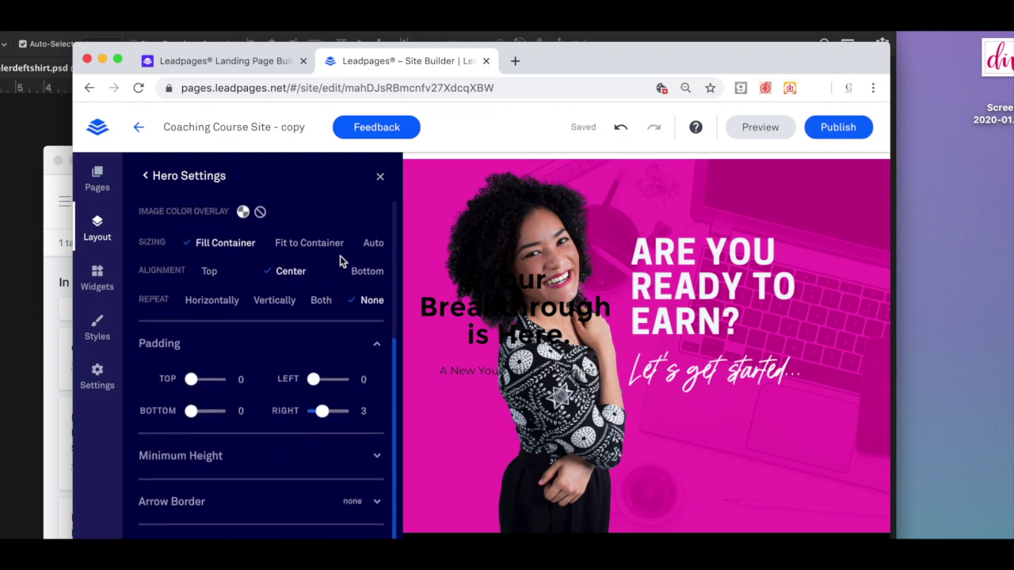
drag(325, 408, 309, 410)
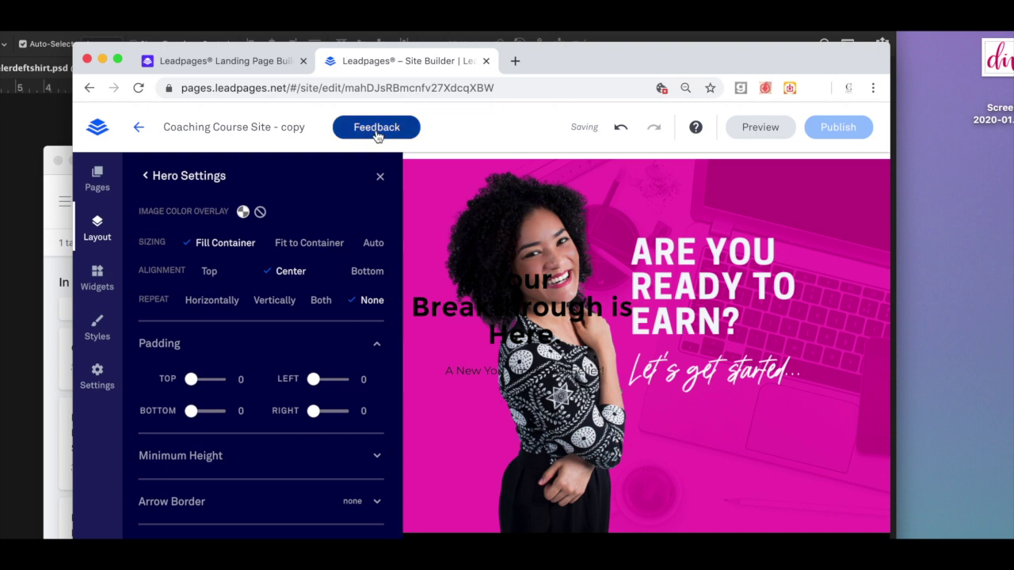
click(380, 175)
- Delete the old 'Your Breakthrough is Here.' headline and bestseller text from the hero
scroll(425, 273, up, 3)
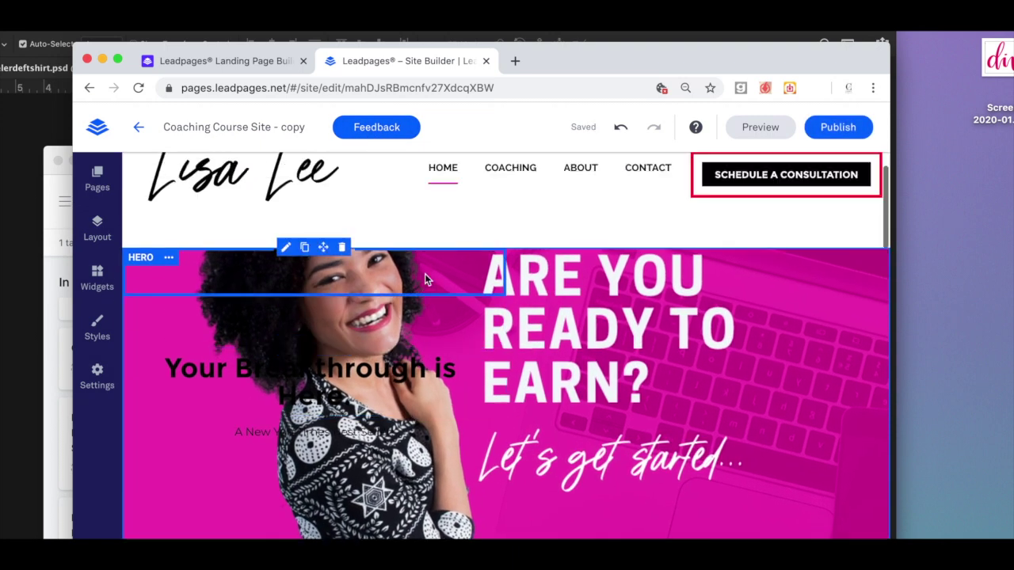
scroll(426, 277, down, 1)
click(342, 315)
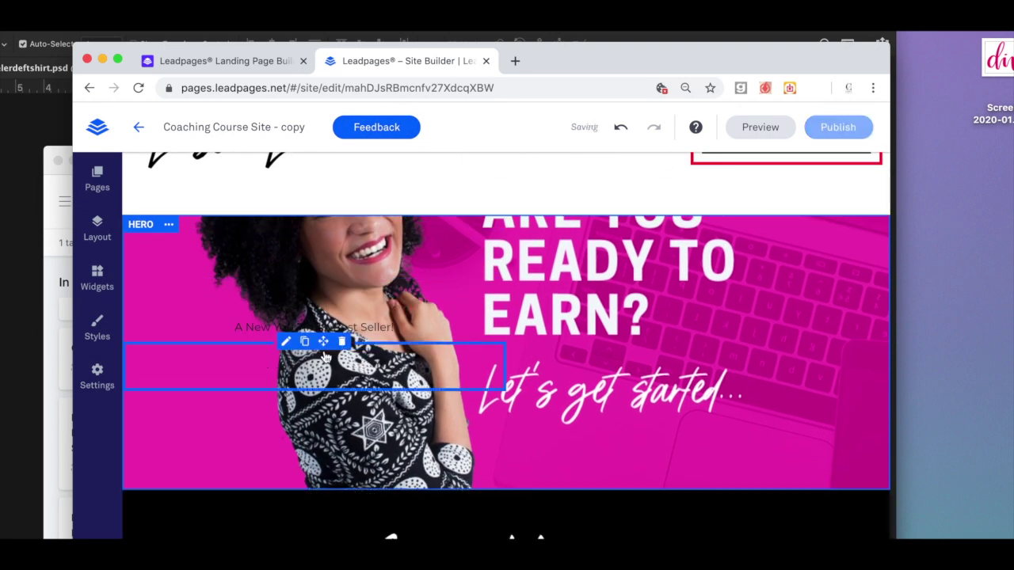
click(342, 313)
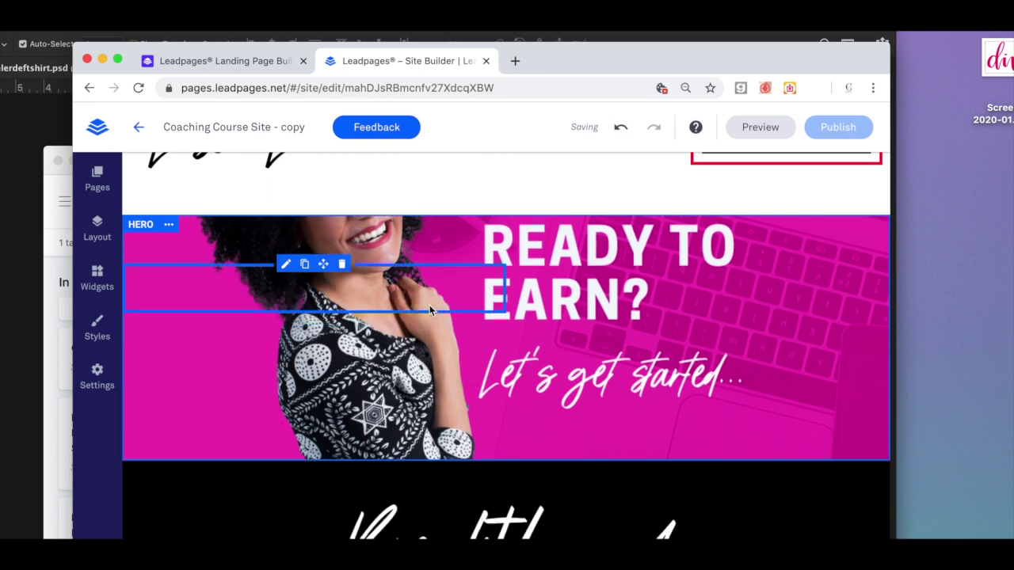
scroll(429, 307, up, 2)
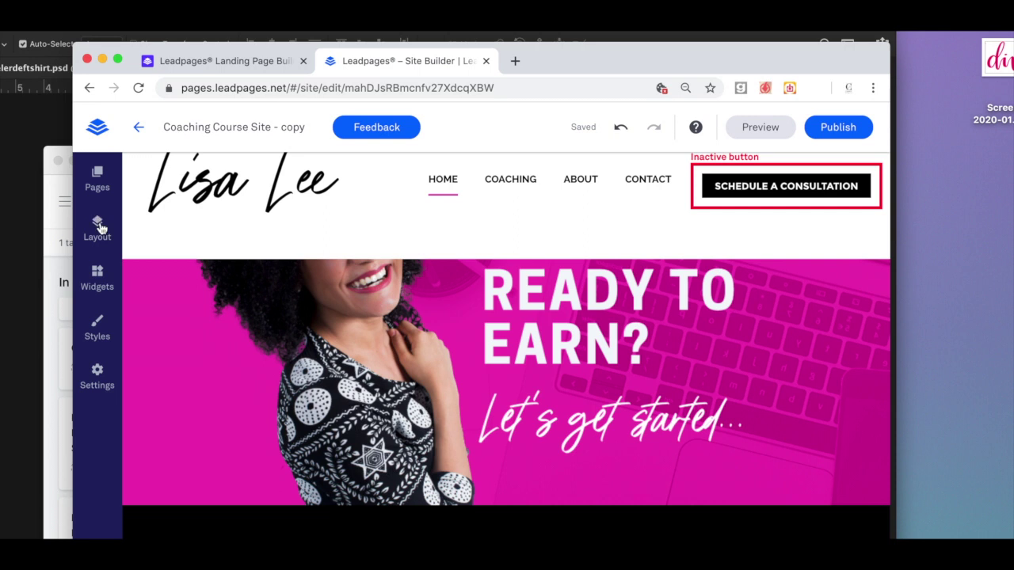
click(98, 279)
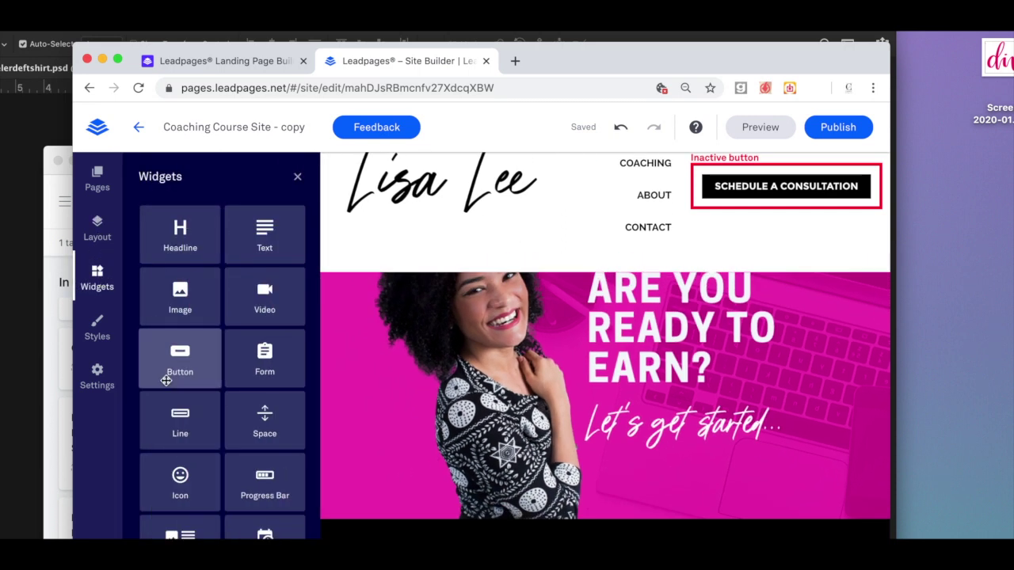
- Drag several Space widgets into the hero to make it taller
drag(274, 415, 576, 358)
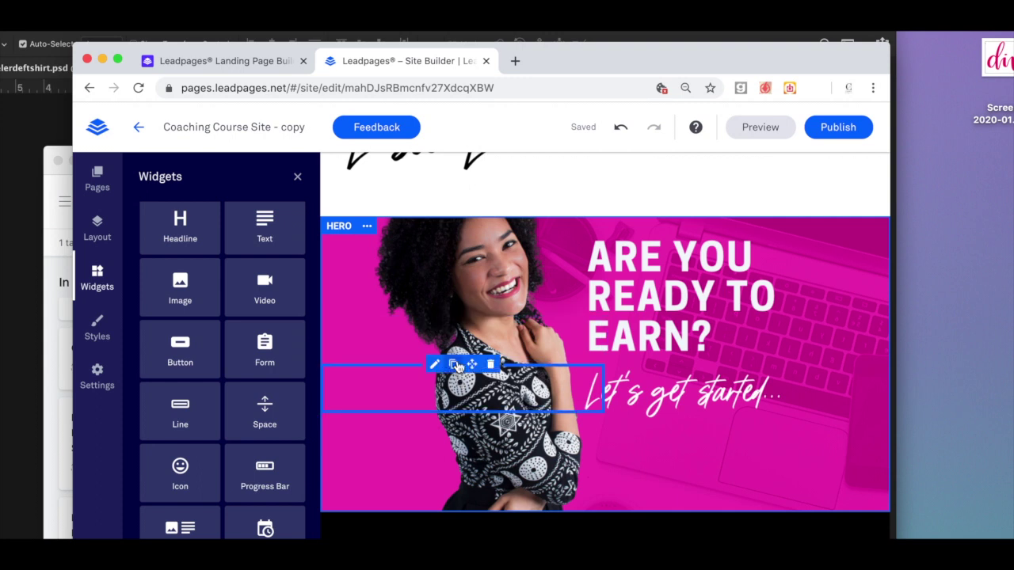
drag(265, 413, 430, 328)
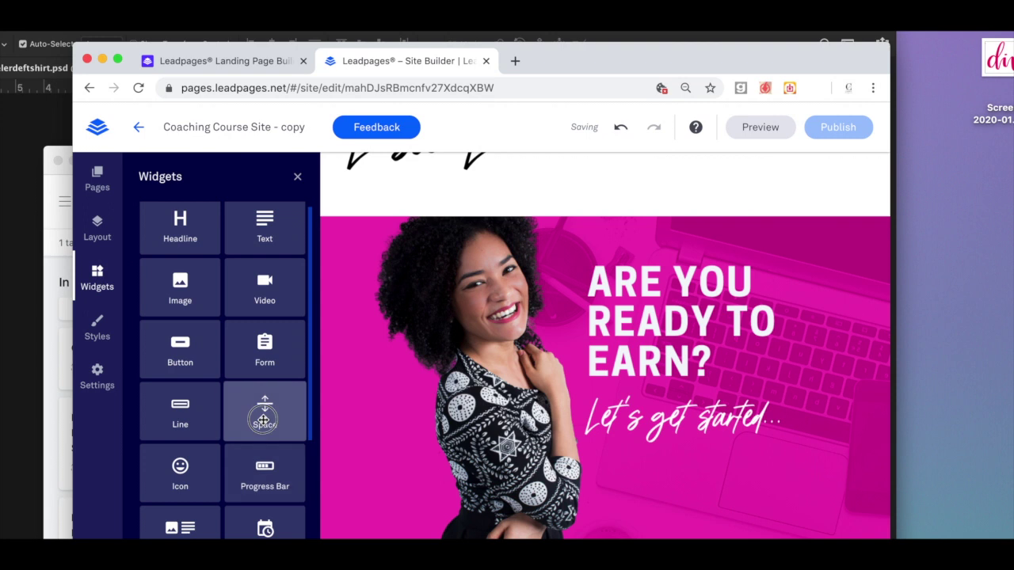
drag(263, 414, 480, 328)
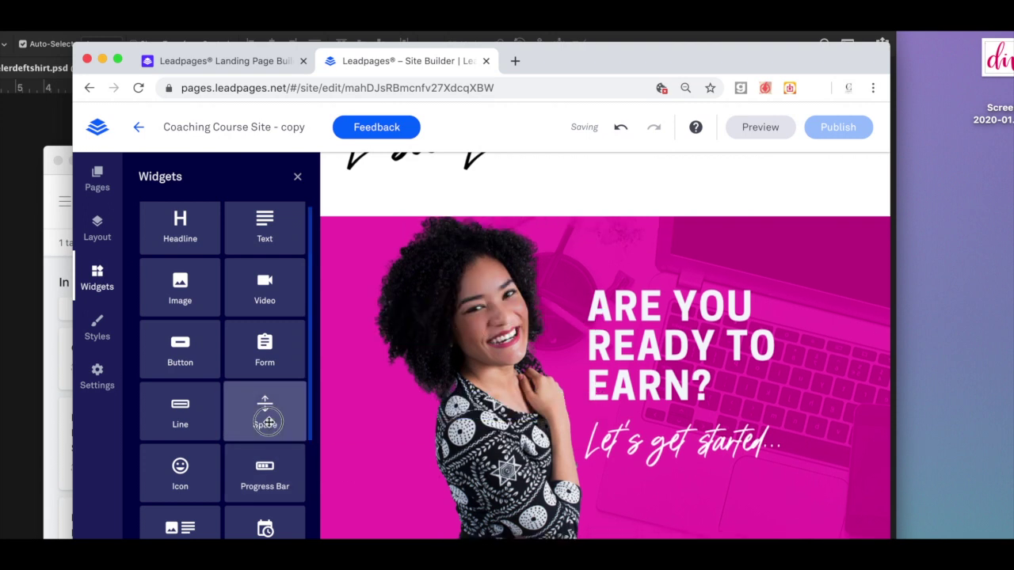
drag(270, 416, 452, 309)
drag(286, 418, 448, 303)
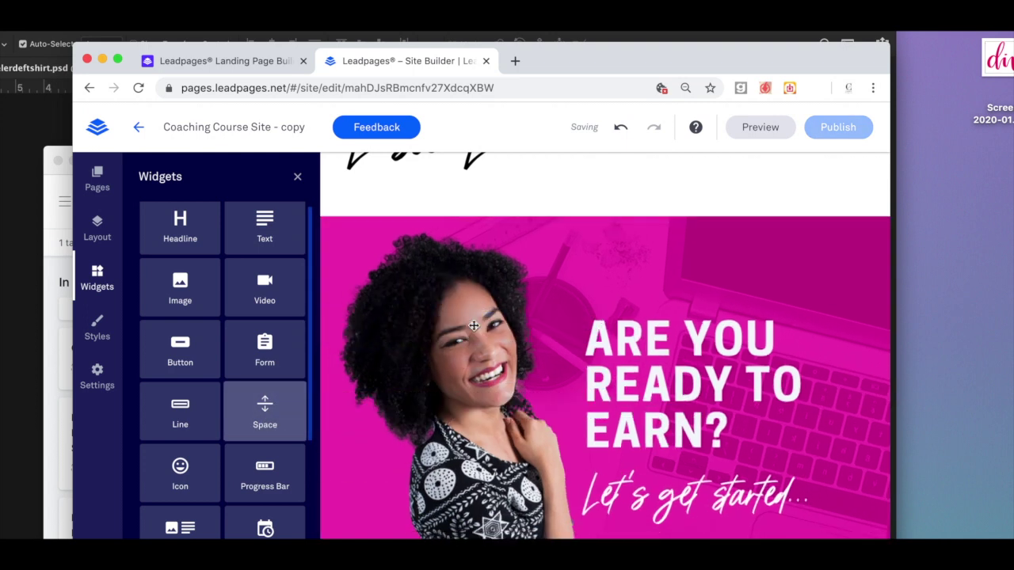
click(298, 177)
scroll(507, 383, down, 2)
scroll(507, 384, down, 3)
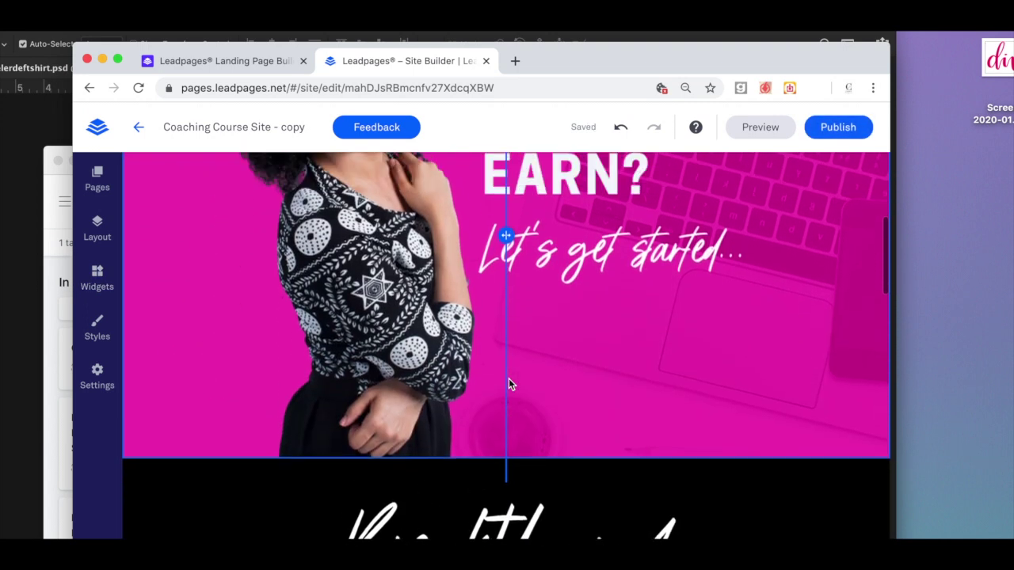
scroll(507, 383, up, 5)
click(770, 133)
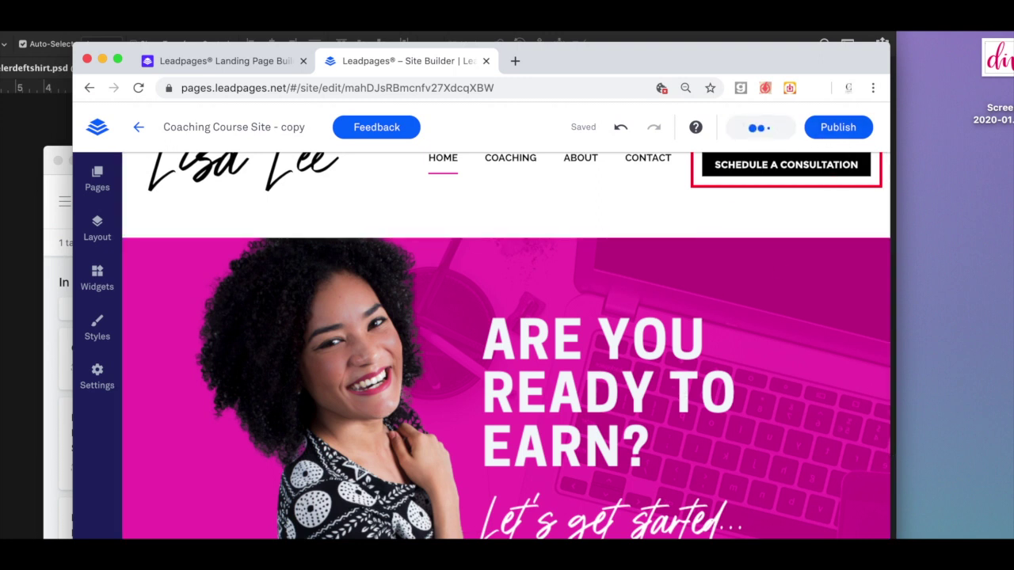
drag(890, 538, 886, 515)
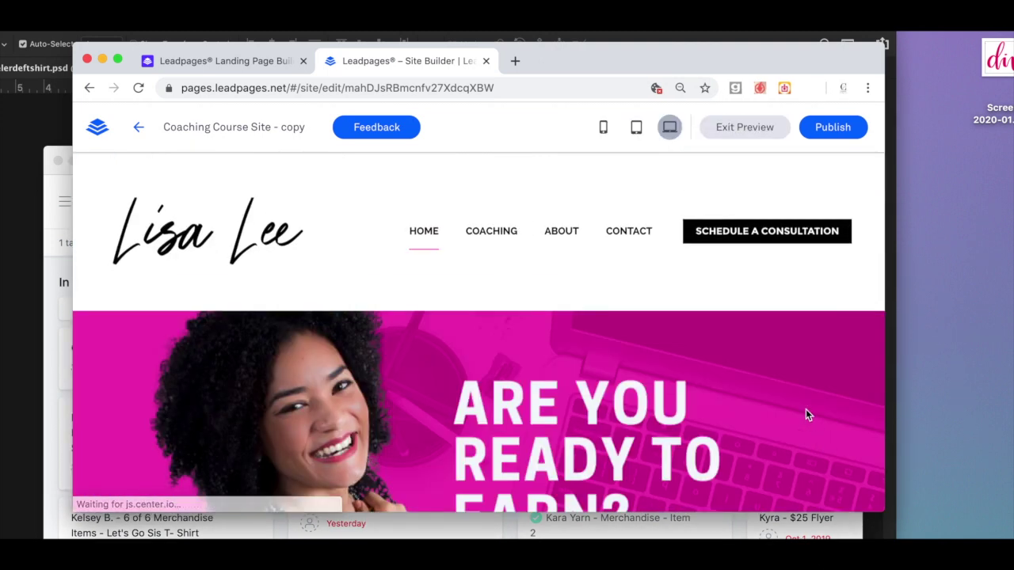
scroll(806, 410, down, 5)
scroll(806, 415, down, 3)
scroll(806, 415, up, 8)
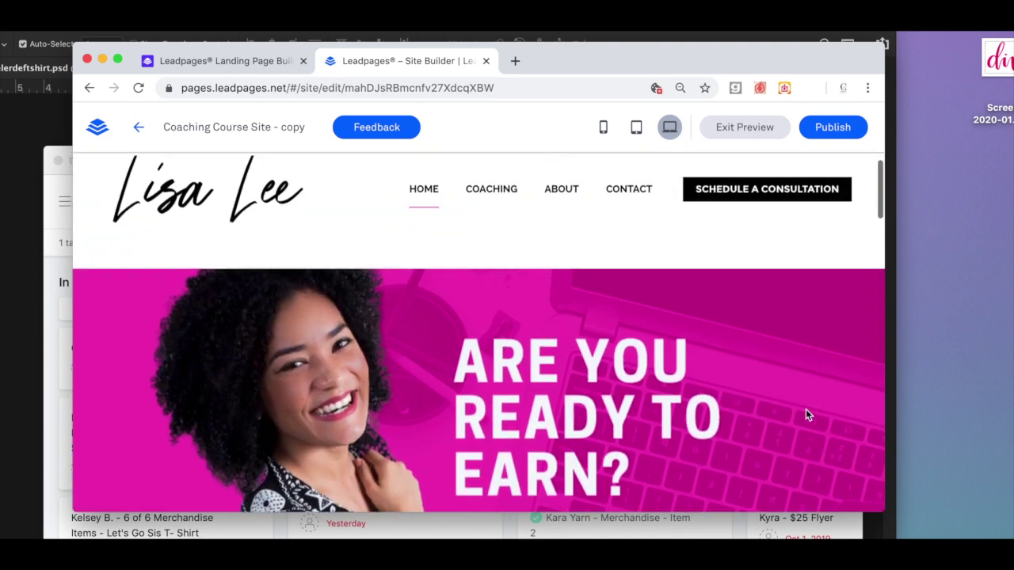
scroll(806, 415, down, 3)
scroll(805, 409, down, 2)
scroll(806, 409, up, 3)
scroll(806, 408, down, 3)
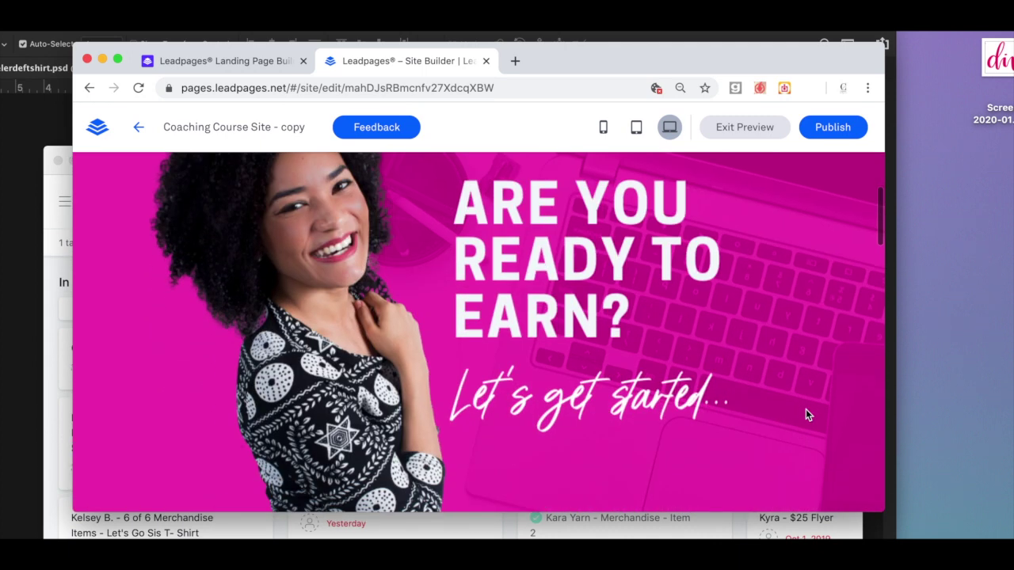
scroll(806, 409, up, 1)
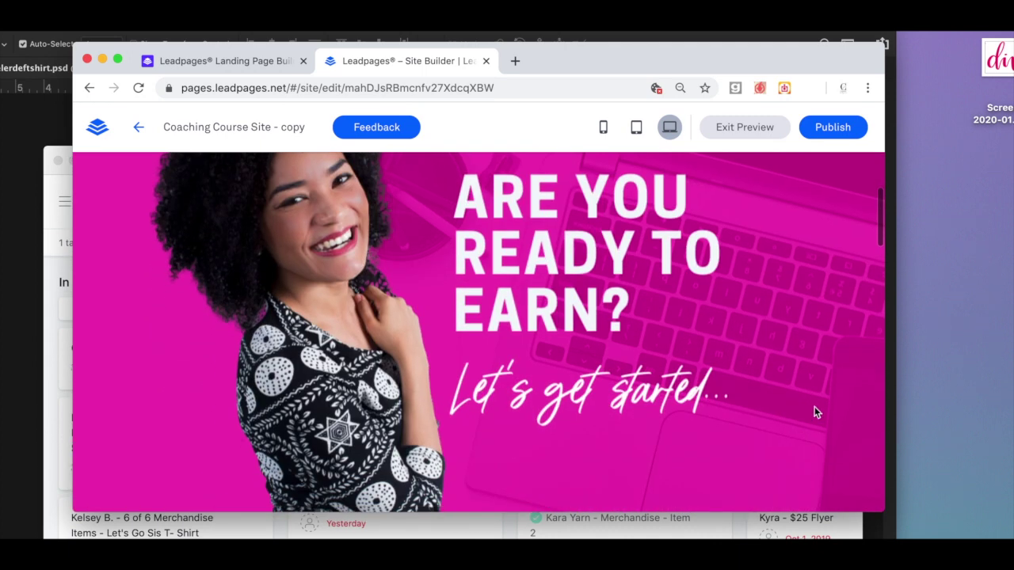
click(636, 127)
scroll(616, 350, down, 3)
scroll(616, 348, up, 5)
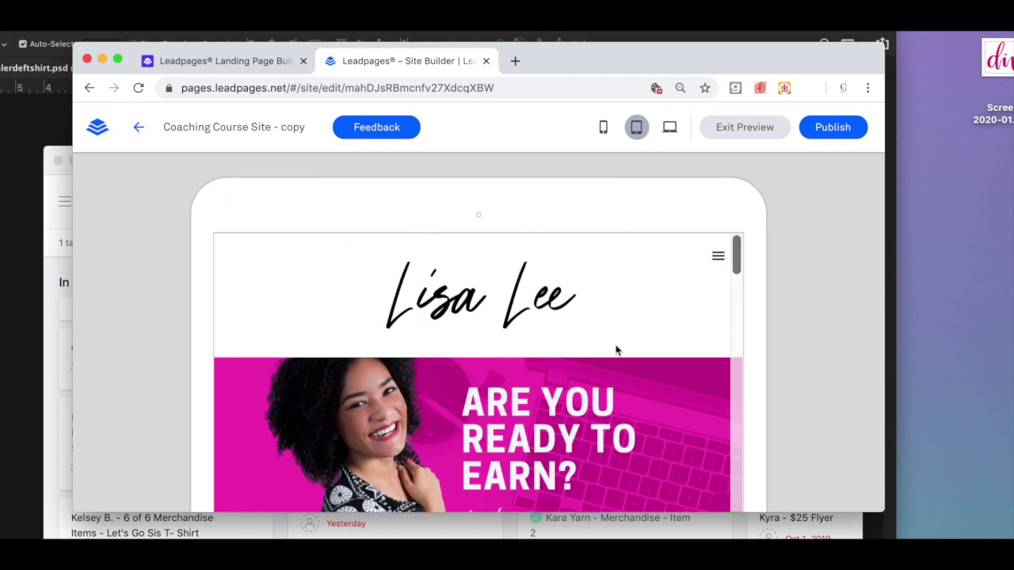
scroll(615, 349, down, 5)
scroll(616, 348, up, 1)
click(603, 127)
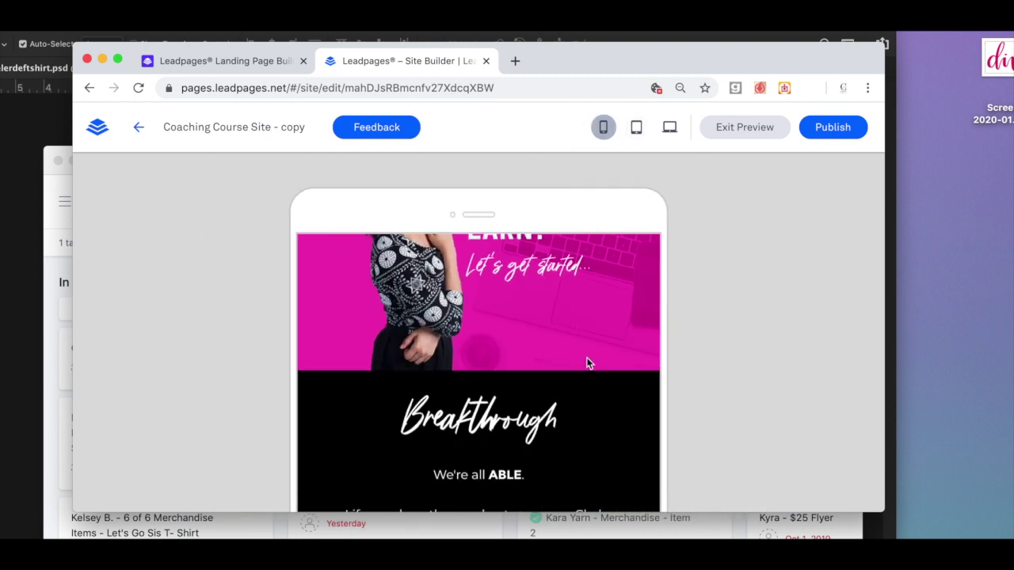
scroll(585, 374, down, 3)
scroll(585, 373, up, 4)
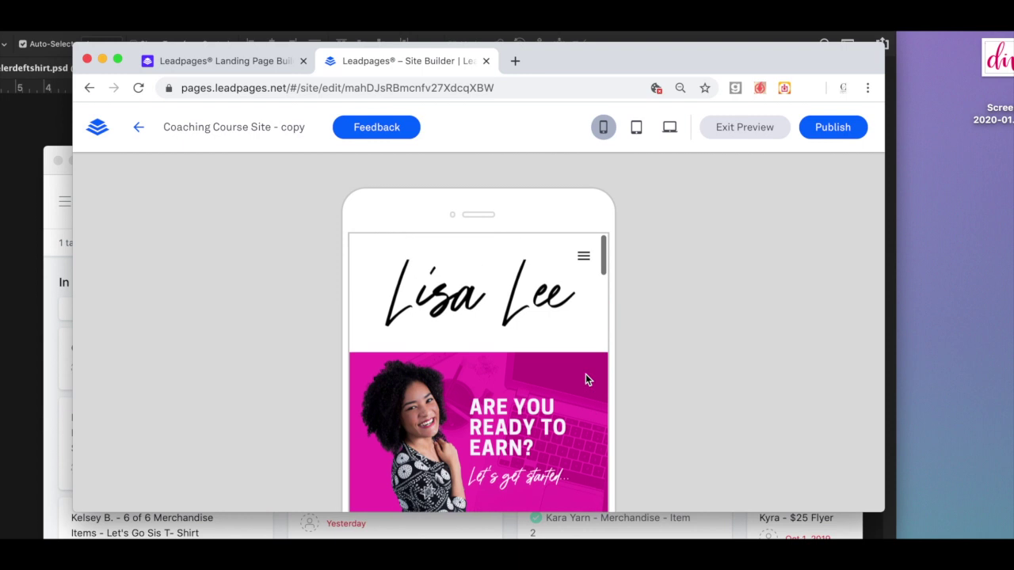
scroll(585, 374, down, 3)
scroll(585, 373, up, 2)
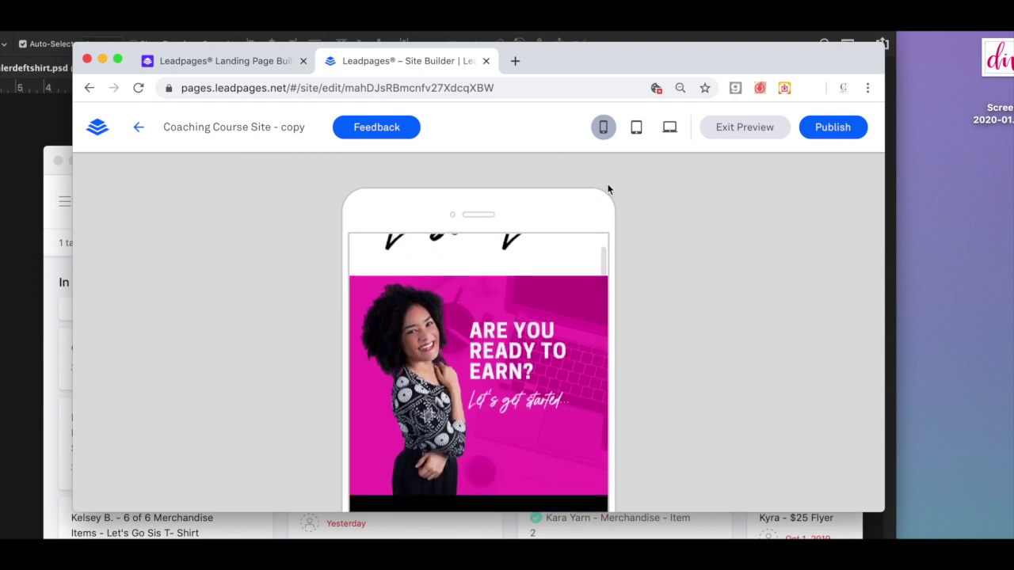
click(636, 128)
scroll(581, 361, down, 3)
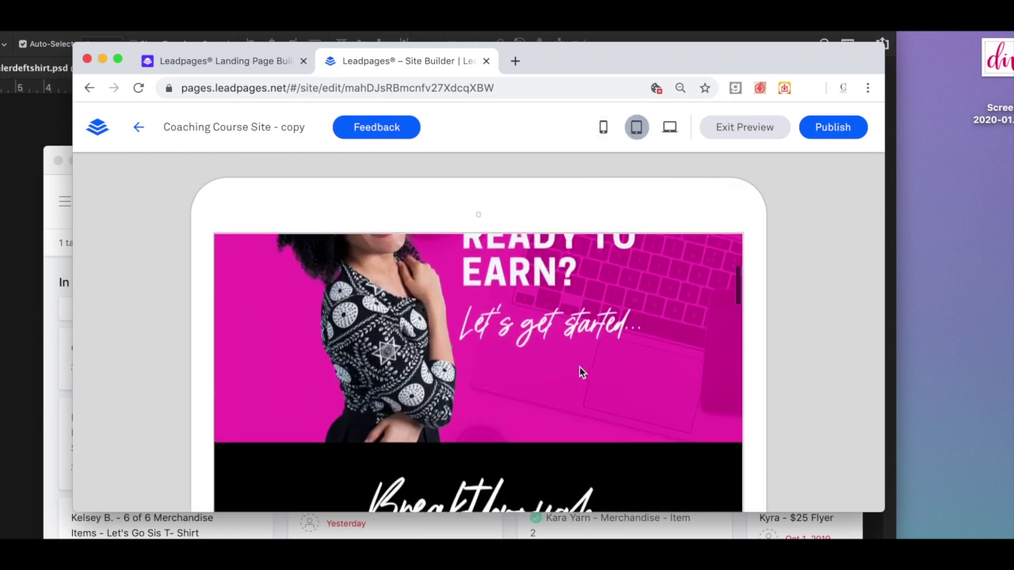
scroll(578, 366, up, 4)
click(669, 127)
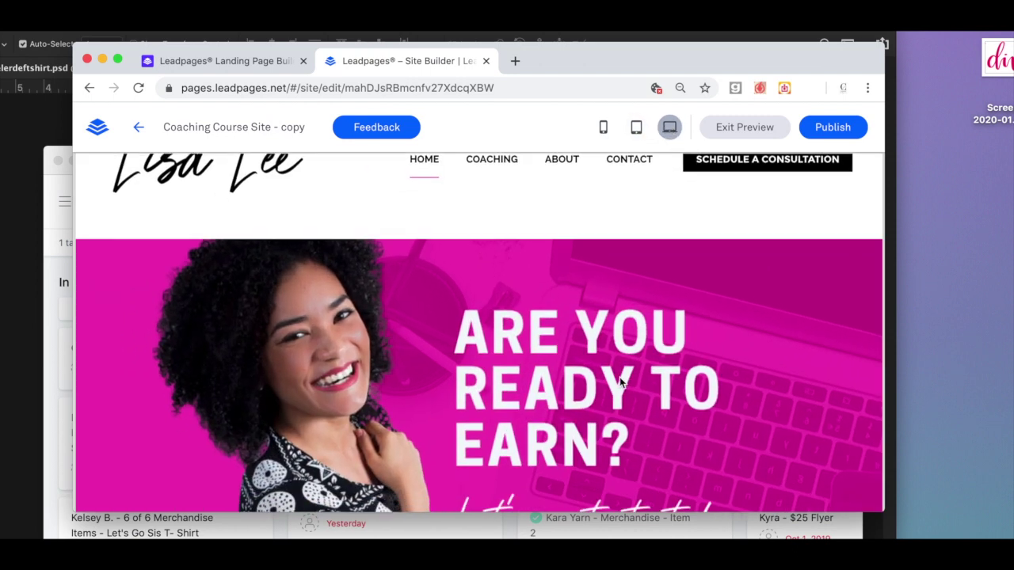
scroll(619, 377, down, 3)
scroll(620, 377, up, 3)
scroll(619, 377, down, 4)
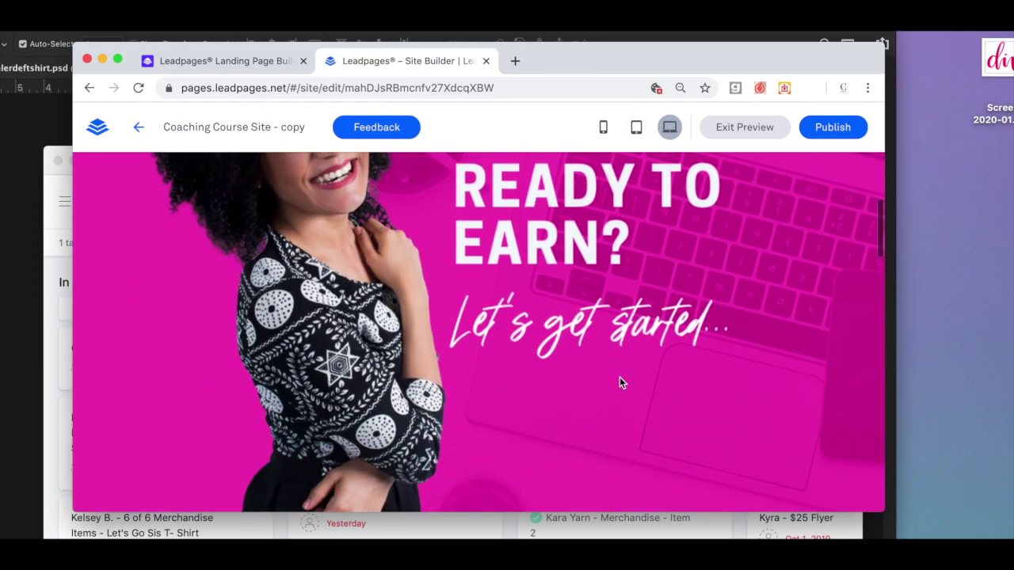
scroll(620, 377, up, 3)
scroll(620, 377, down, 1)
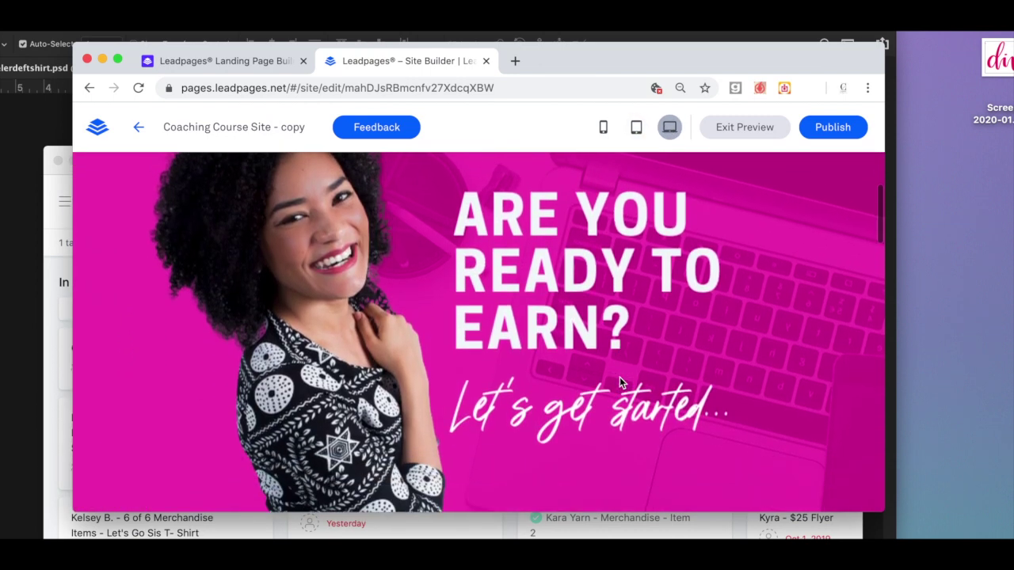
scroll(620, 377, up, 2)
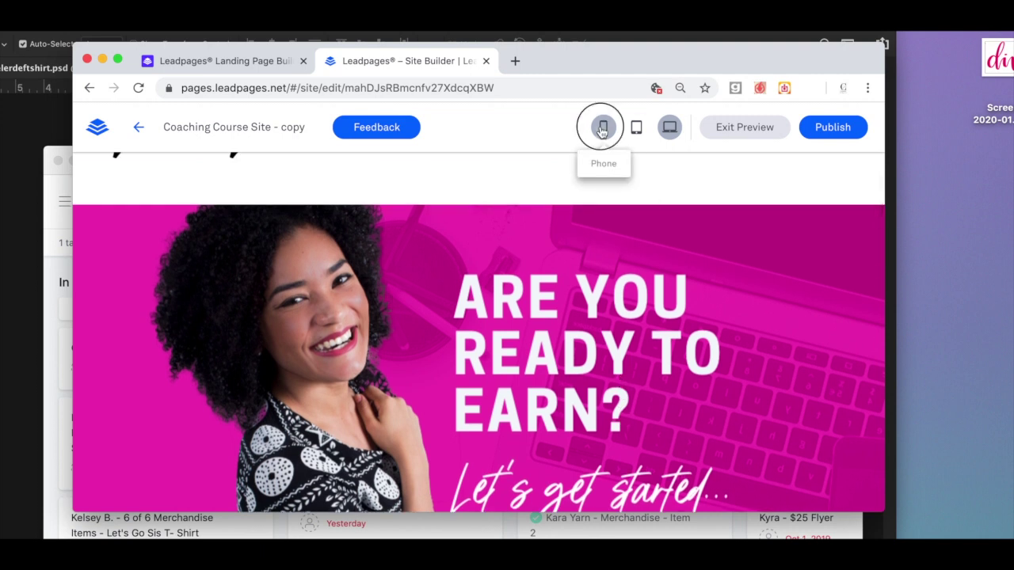
click(603, 127)
scroll(572, 340, up, 2)
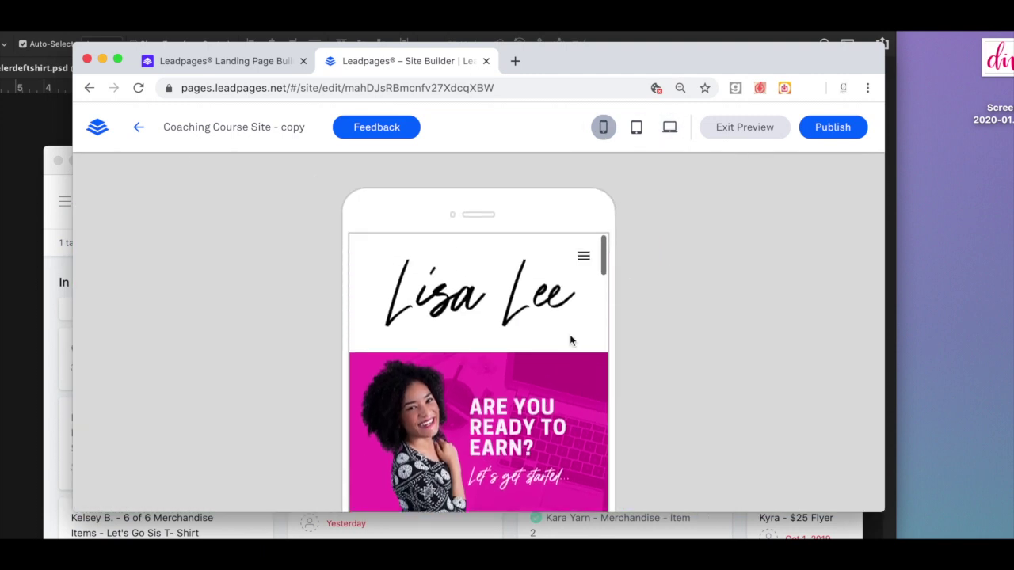
scroll(572, 340, down, 5)
scroll(572, 339, up, 3)
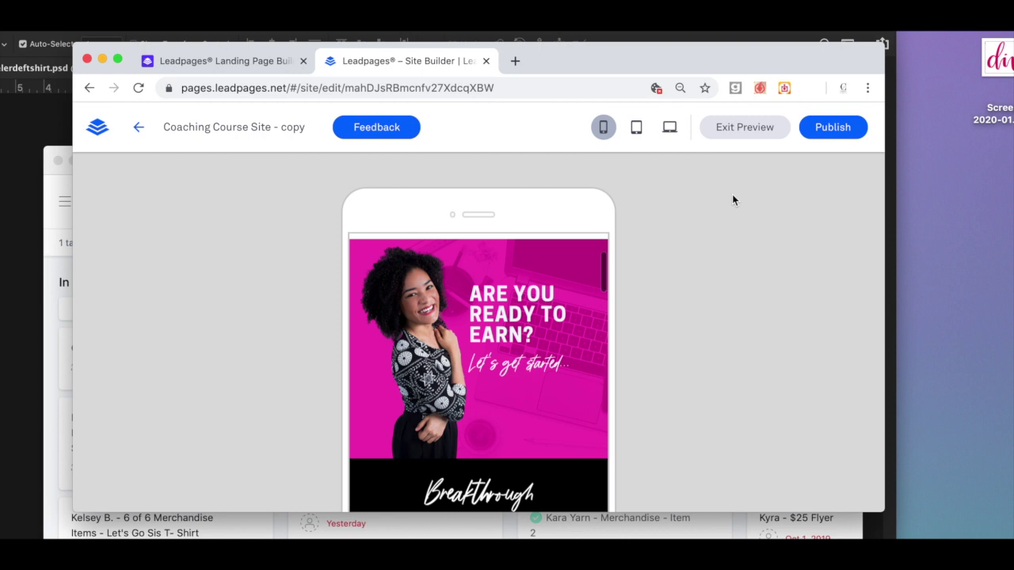
click(741, 127)
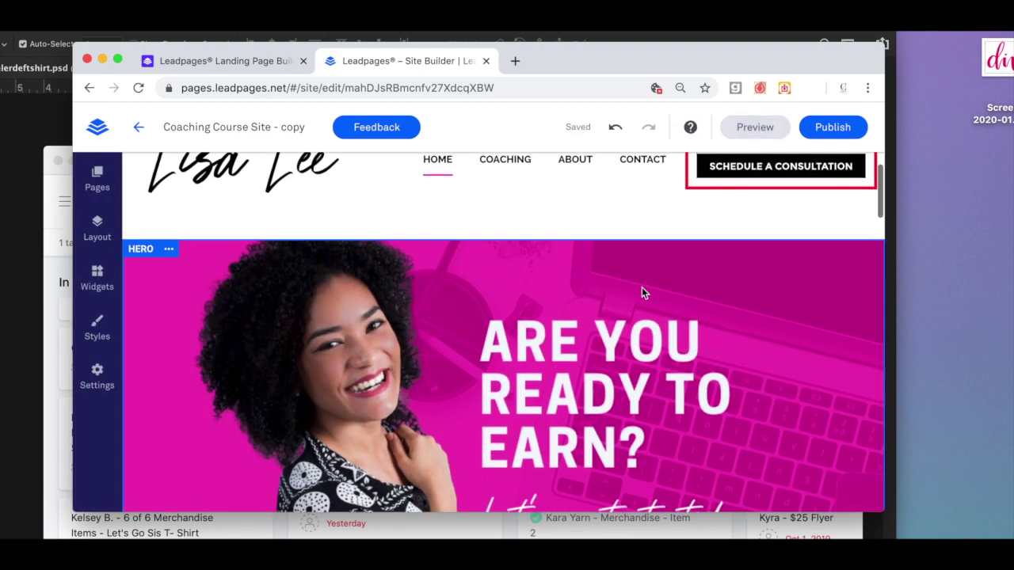